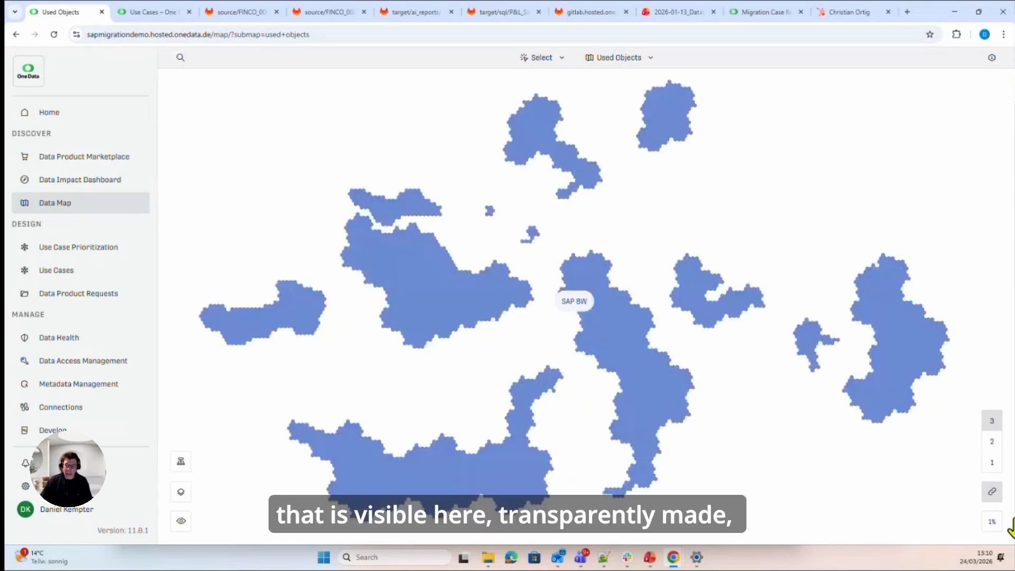
Colour the Used Objects data map by Relevance (usage / criticality) and show its labels at grouping level 2.
mouse_move(992, 462)
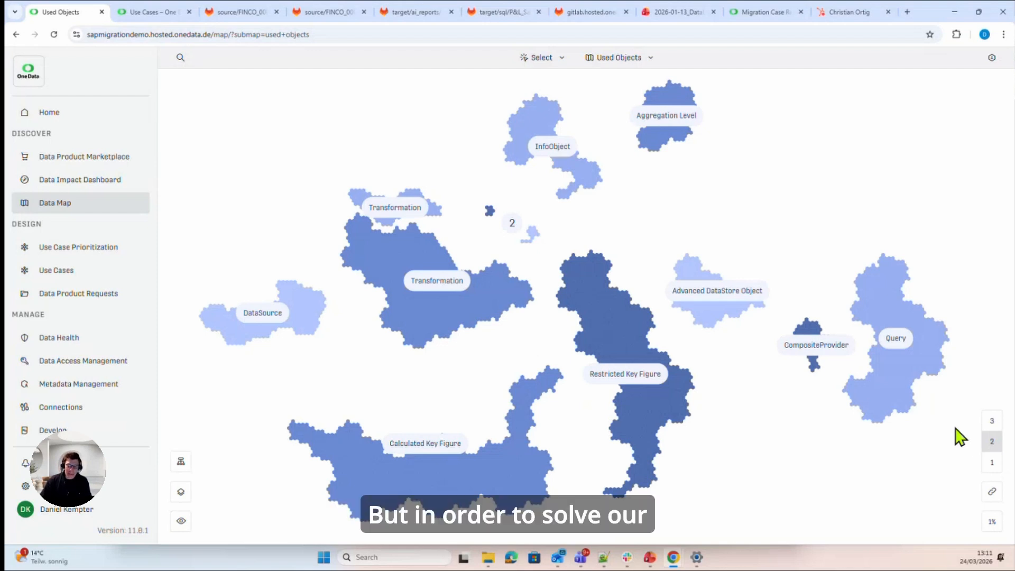
mouse_move(990, 430)
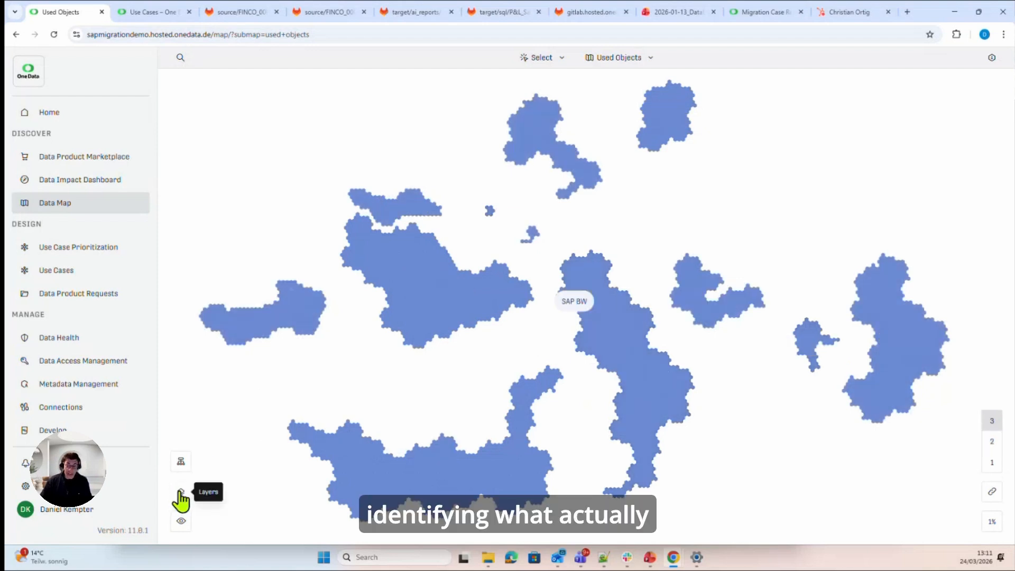
left_click(181, 497)
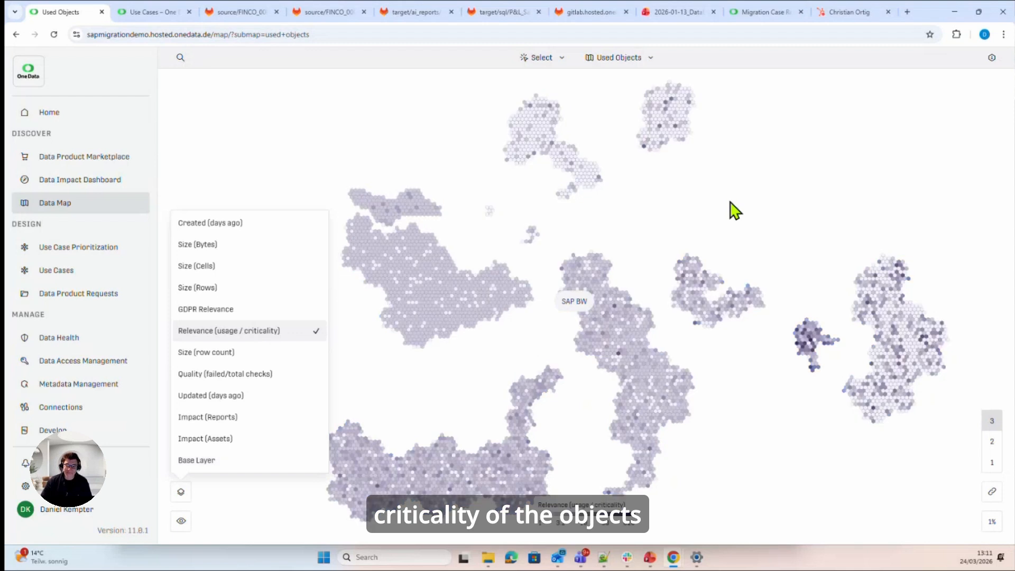
left_click_drag(816, 223, 744, 210)
left_click(745, 210)
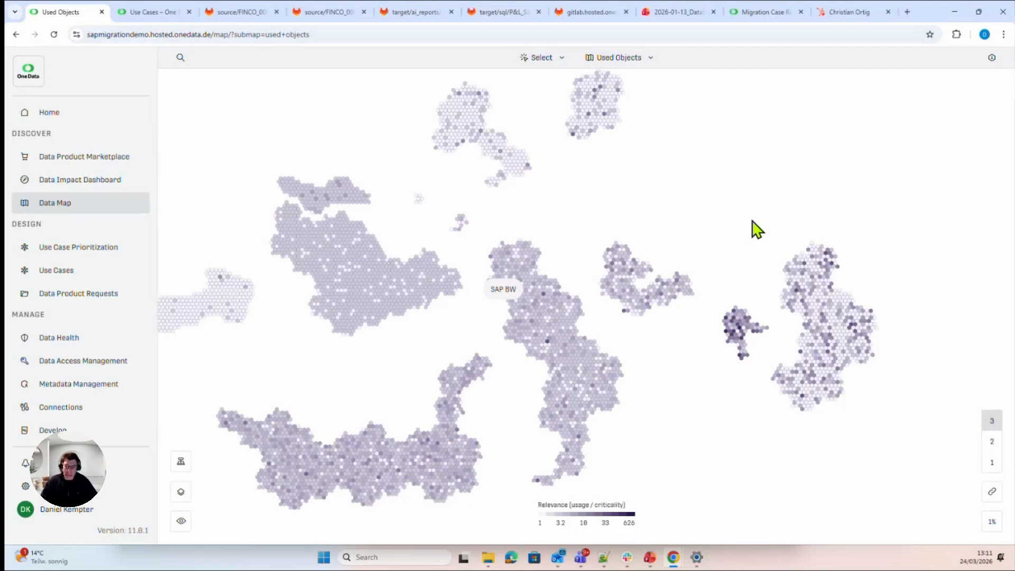
left_click(987, 447)
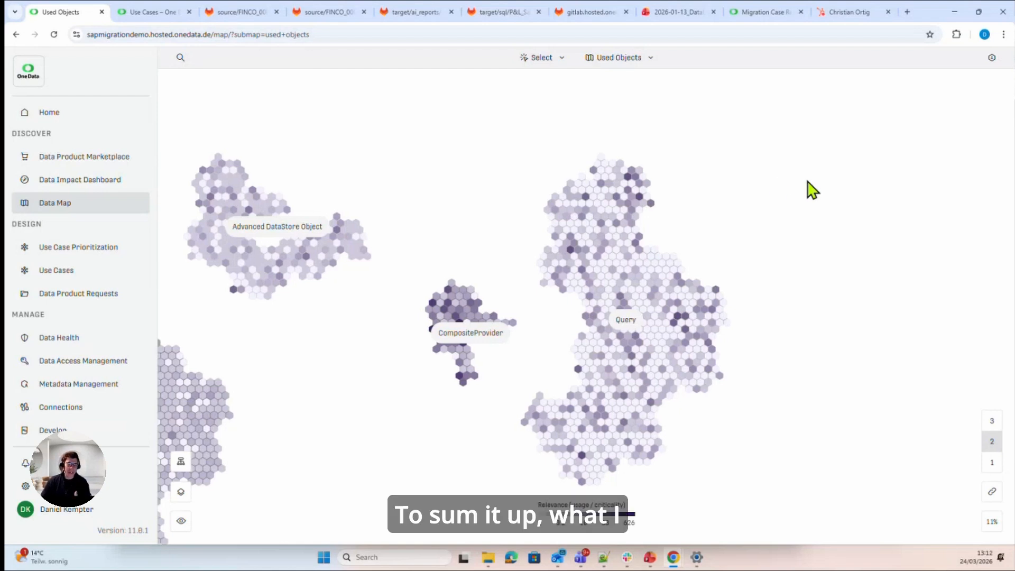
left_click_drag(809, 191, 825, 184)
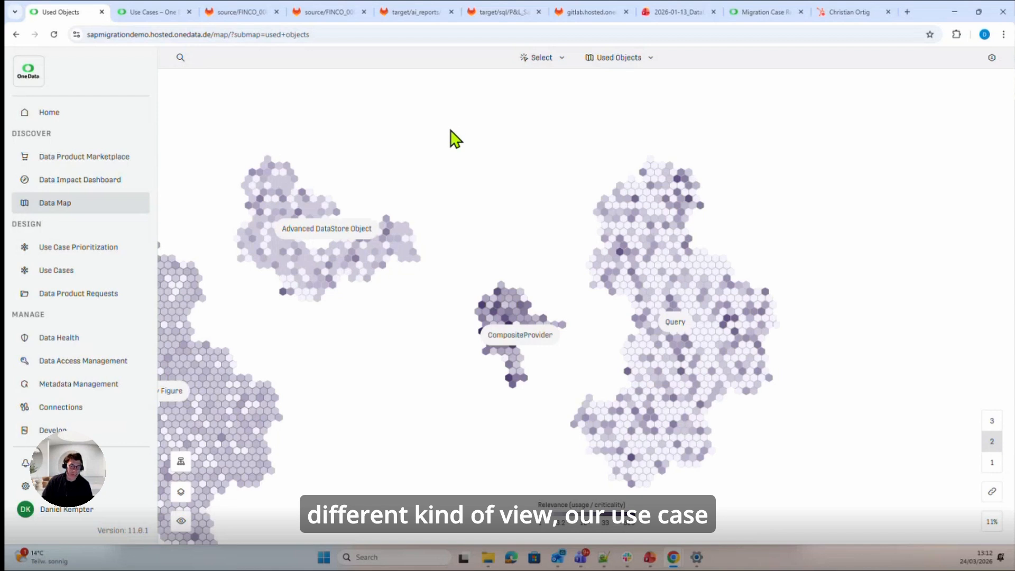
Create a new use case named "reporting demo" of type Migration from the Use Cases overview.
left_click(159, 12)
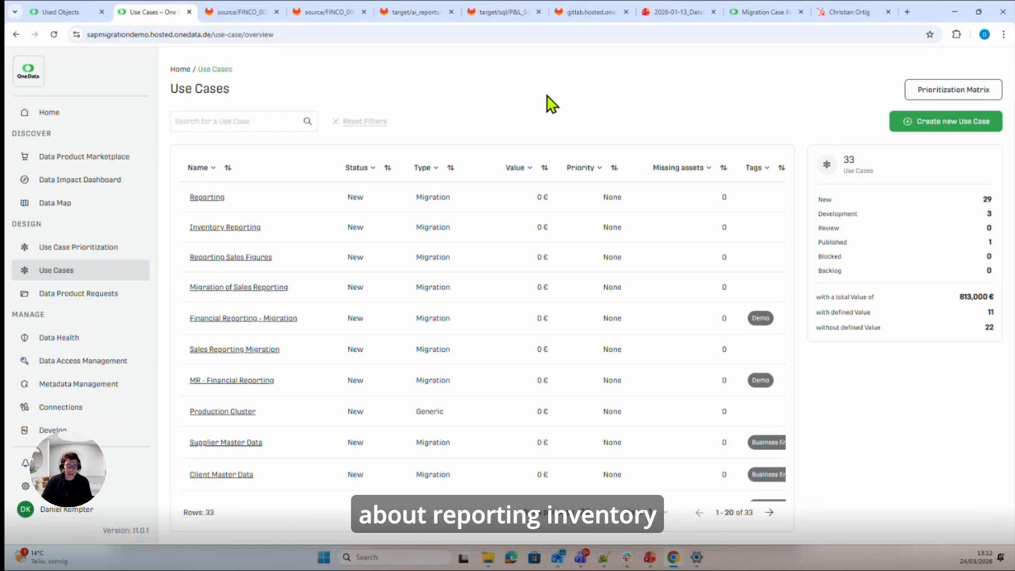
left_click(931, 124)
left_click(407, 342)
left_click(421, 283)
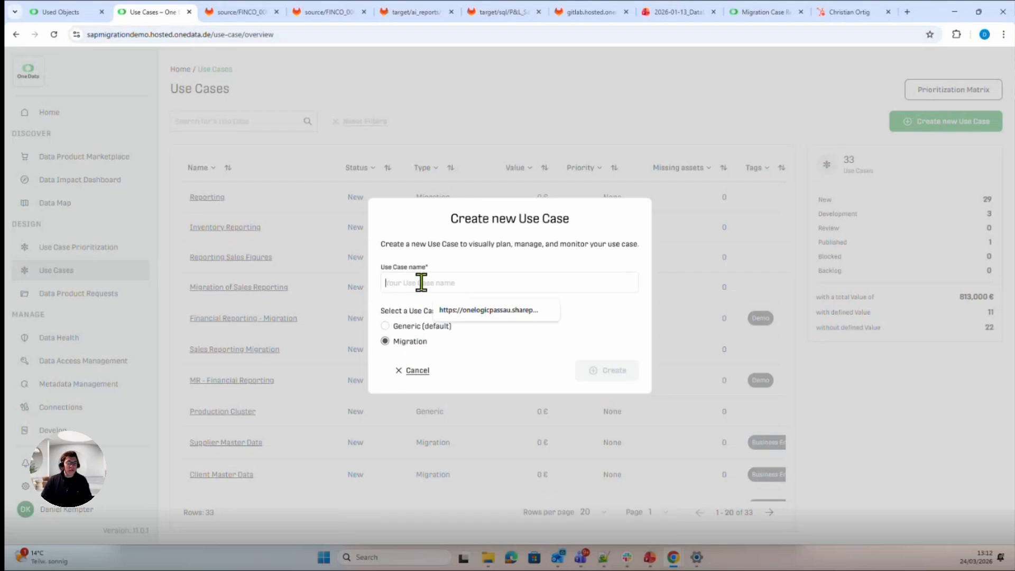
type("reporting")
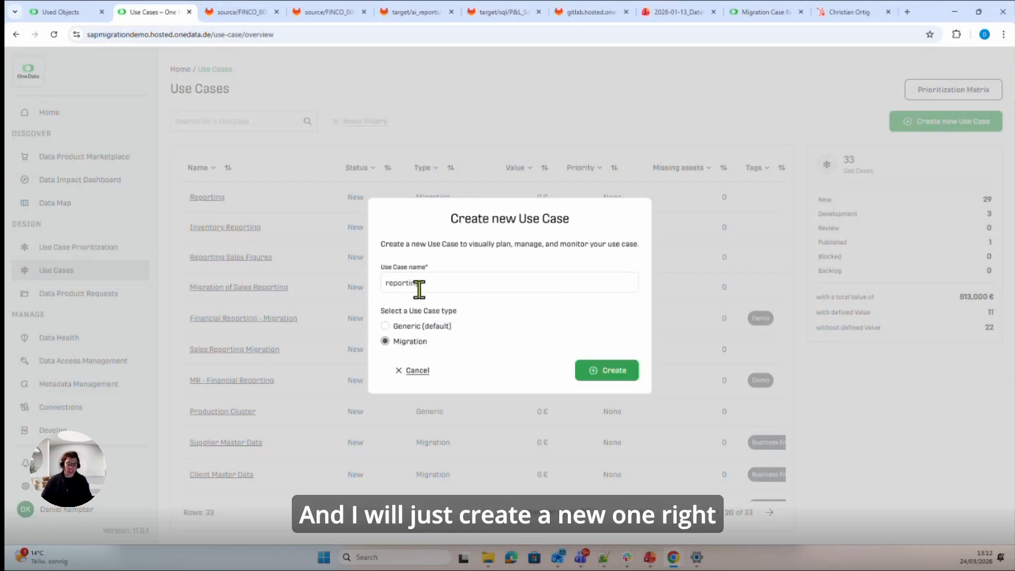
type(" dem")
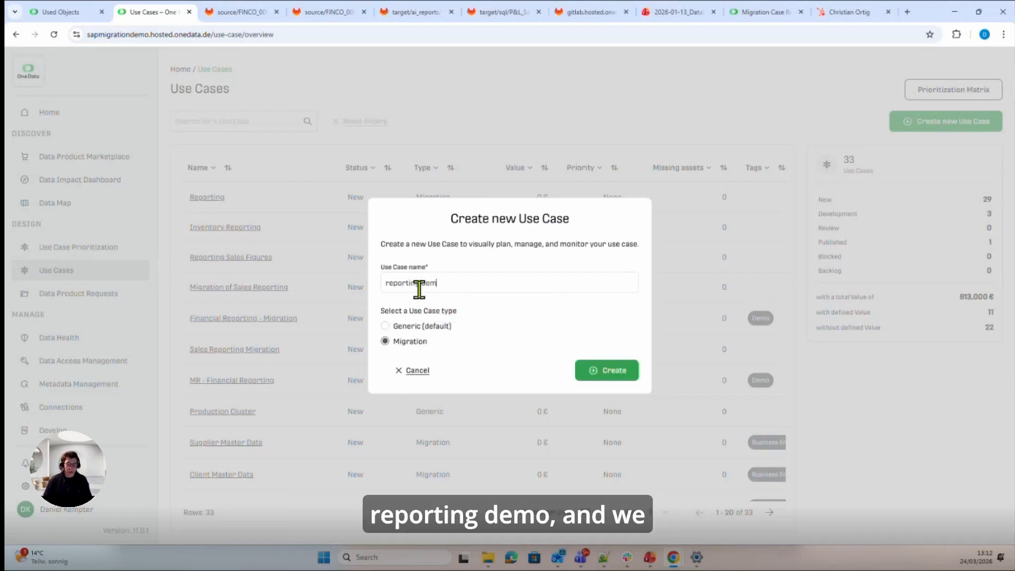
type("o")
left_click(613, 371)
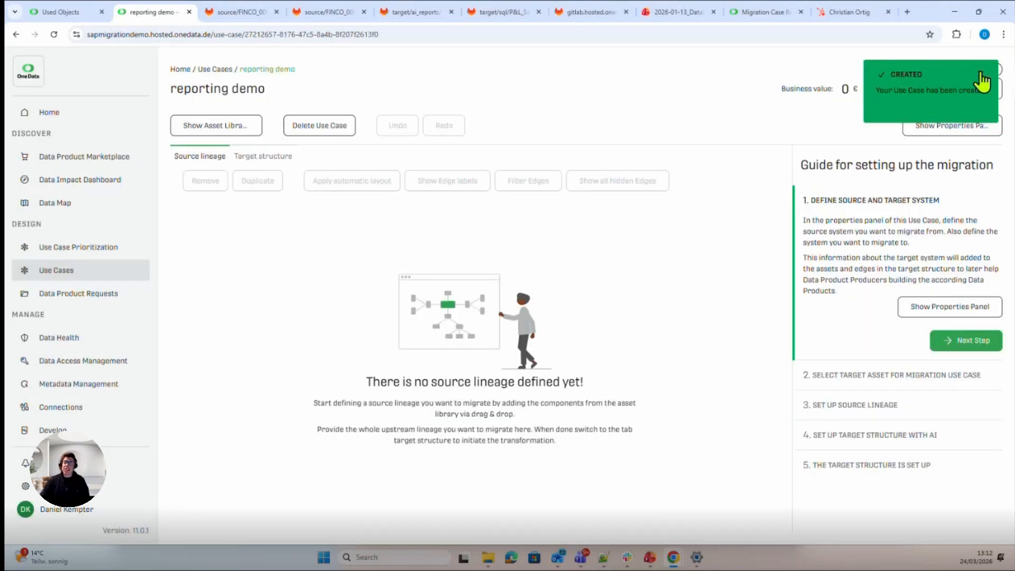
left_click(982, 80)
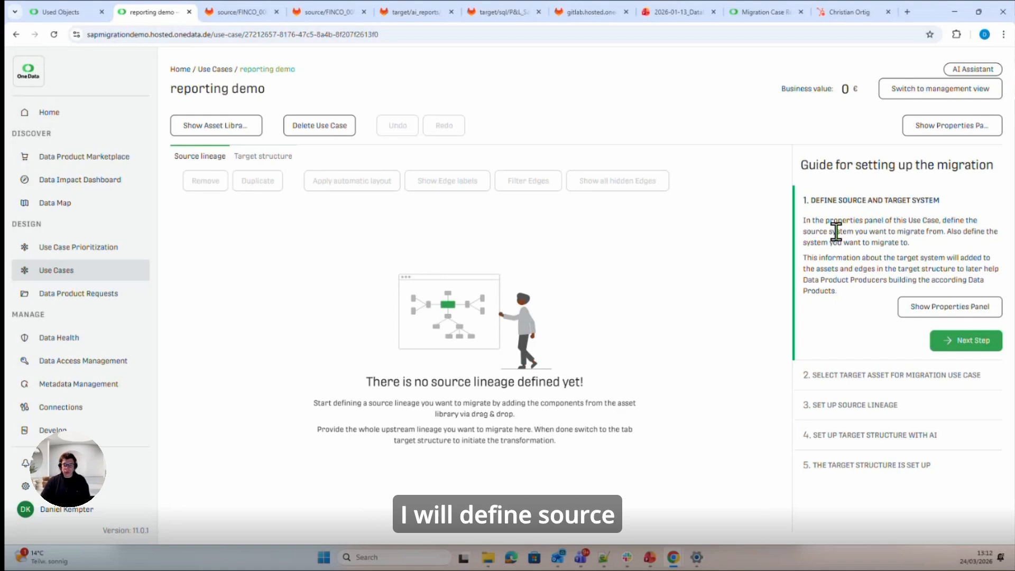
Define SAP BW as the source system and Snowflake as the target system in the use case's migration details.
left_click(933, 313)
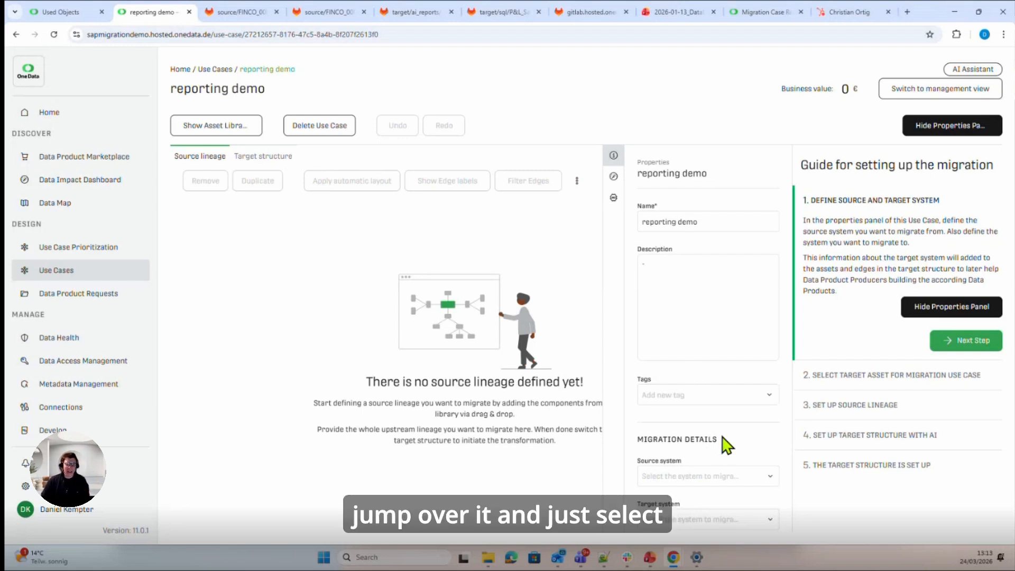
scroll(727, 446, "down", 1)
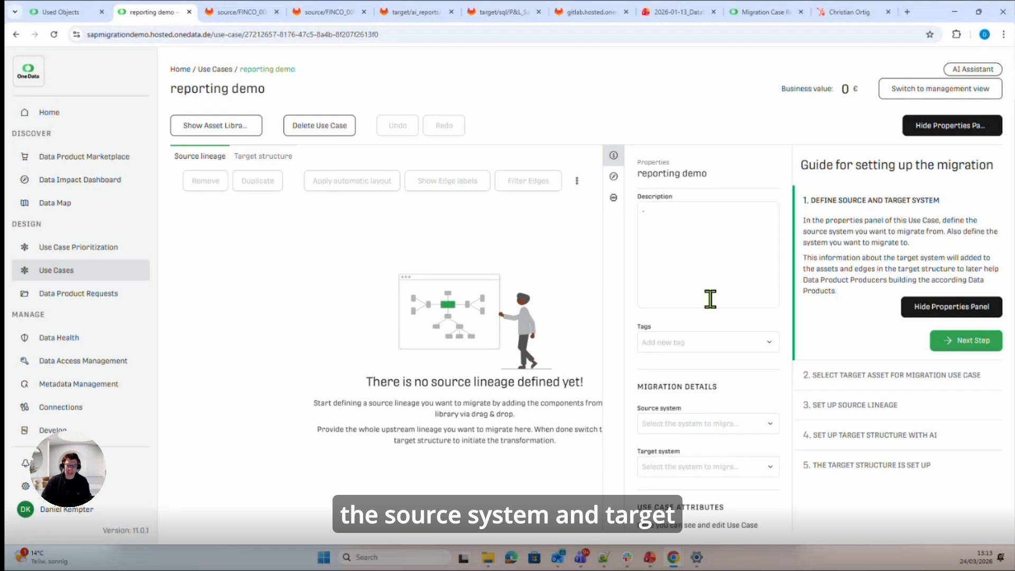
left_click(695, 425)
left_click(682, 412)
left_click(686, 472)
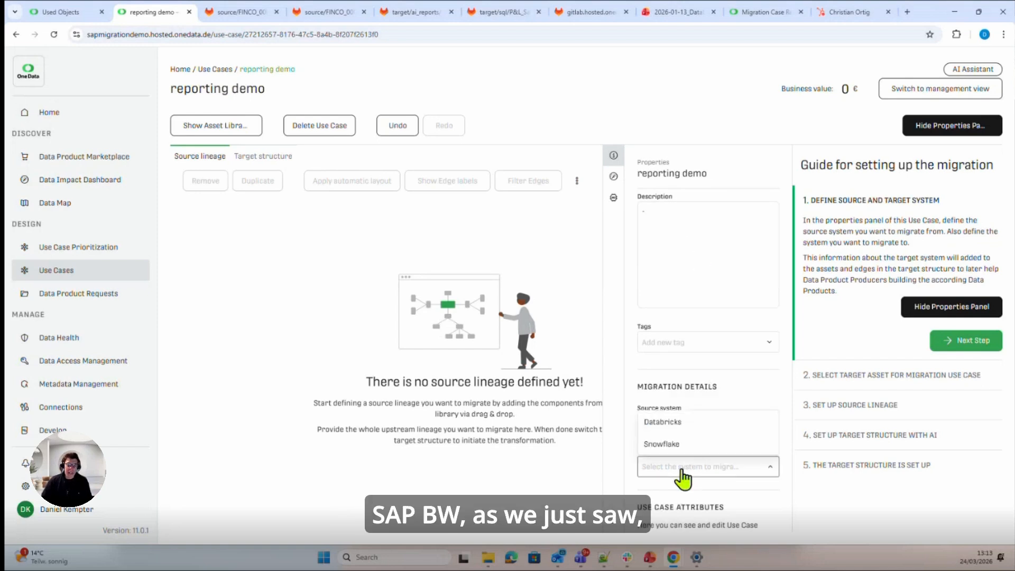
left_click(675, 450)
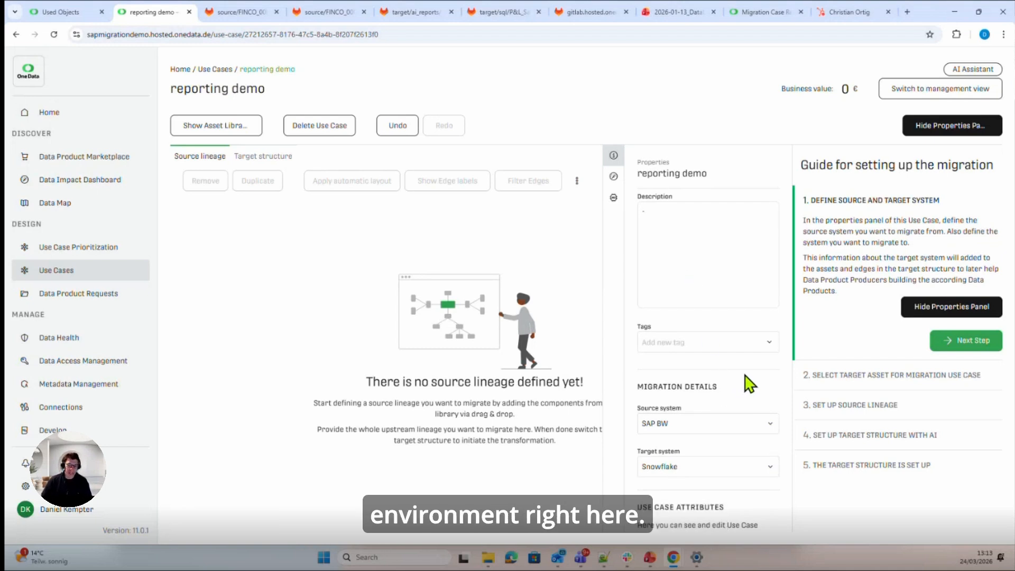
left_click(952, 133)
Advance the migration guide to the target asset selection, show the asset library and clear its Origin filter.
left_click(963, 341)
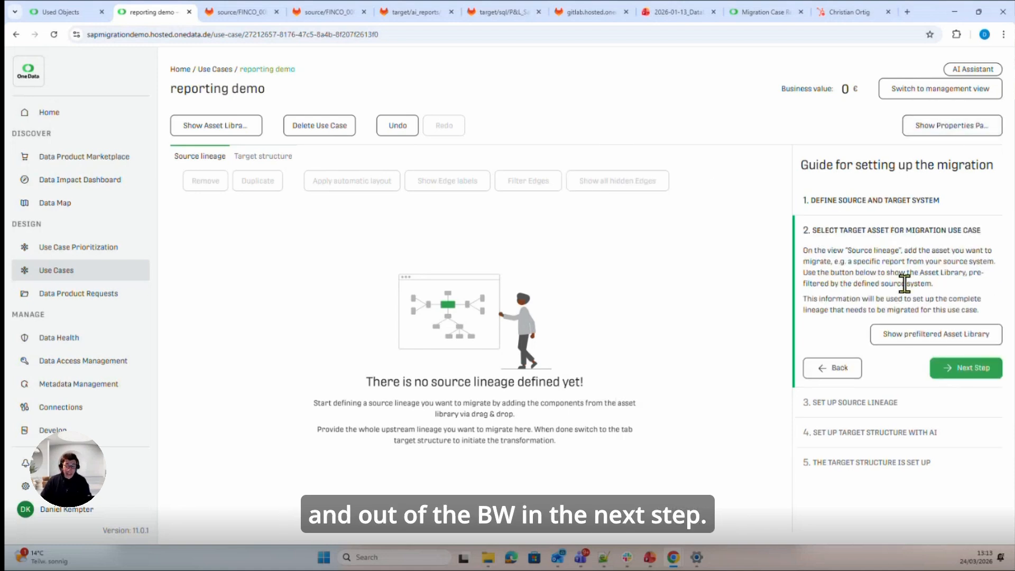
left_click(926, 339)
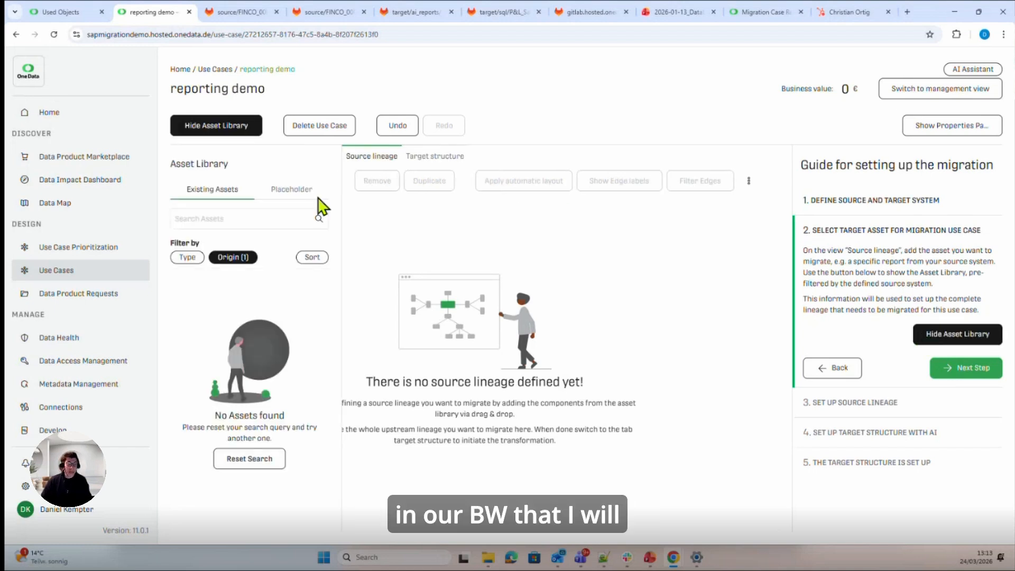
left_click(239, 259)
left_click(244, 485)
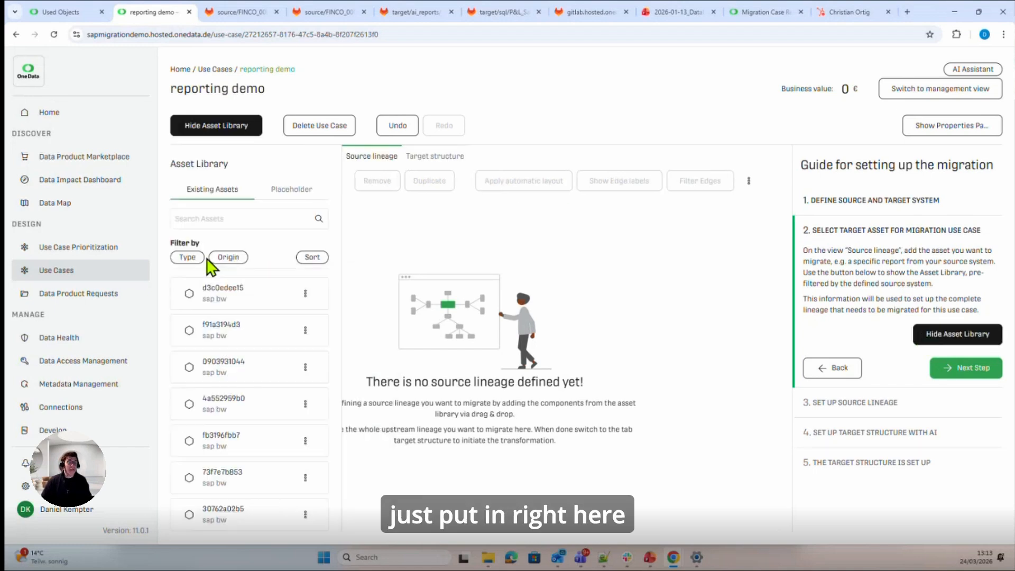
Search the asset library for FIN_COMP_T002 and place that CompositeProvider on the source lineage canvas.
left_click(213, 219)
type("FIN_COMP_T002")
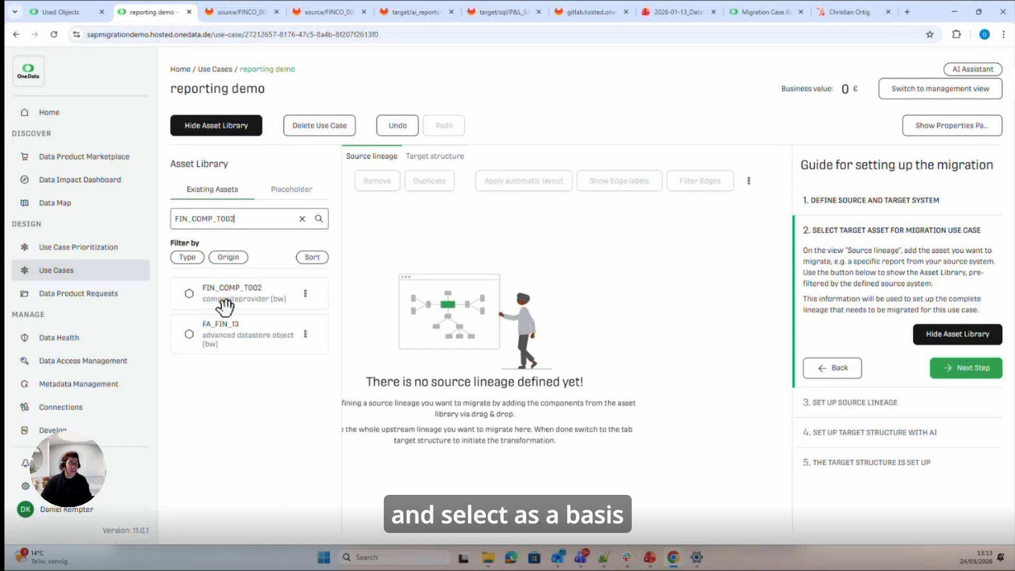
left_click_drag(226, 298, 587, 310)
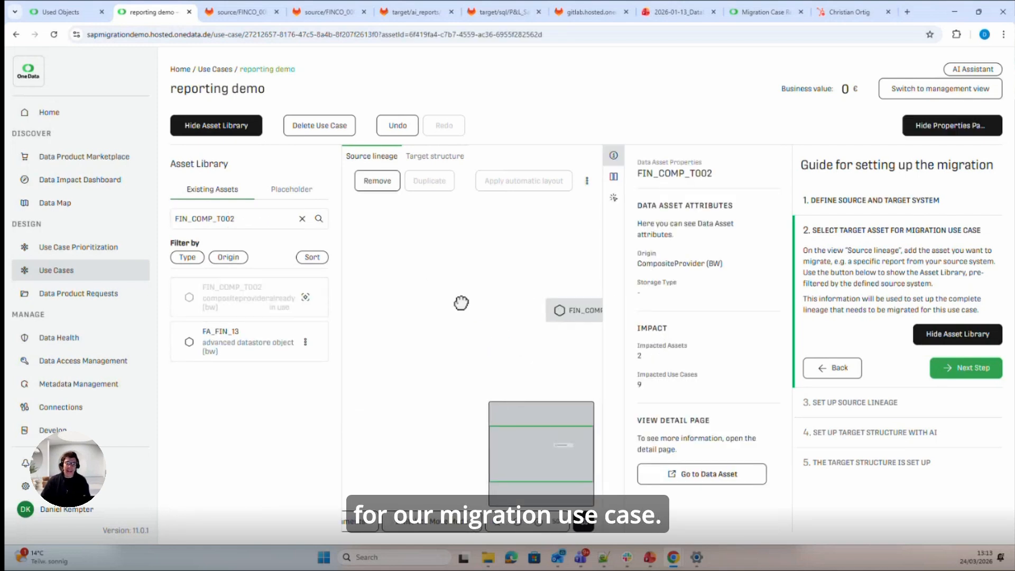
left_click(927, 129)
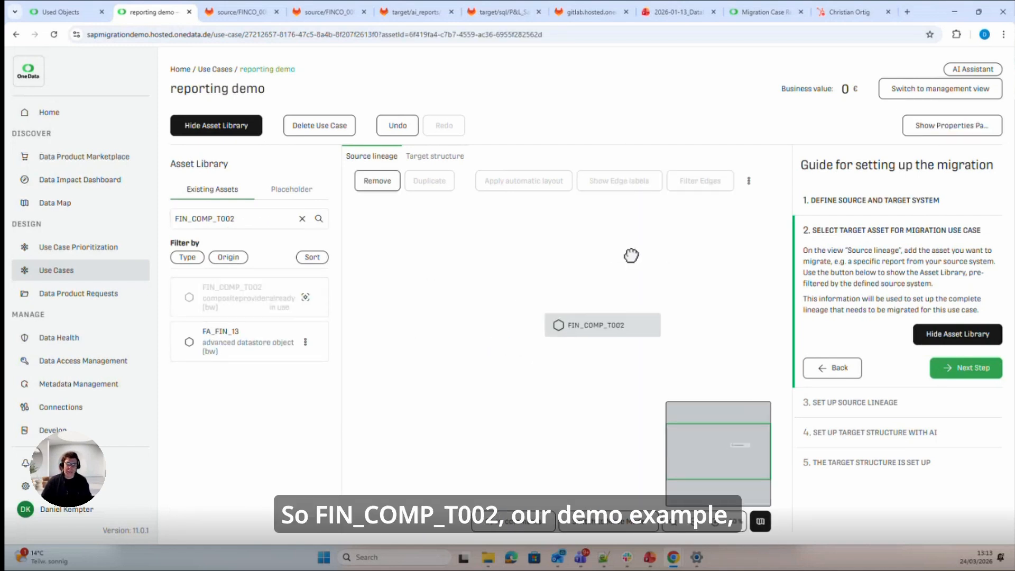
Advance the guide to the source lineage setup and add all upstream assets of FIN_COMP_T002.
left_click(952, 369)
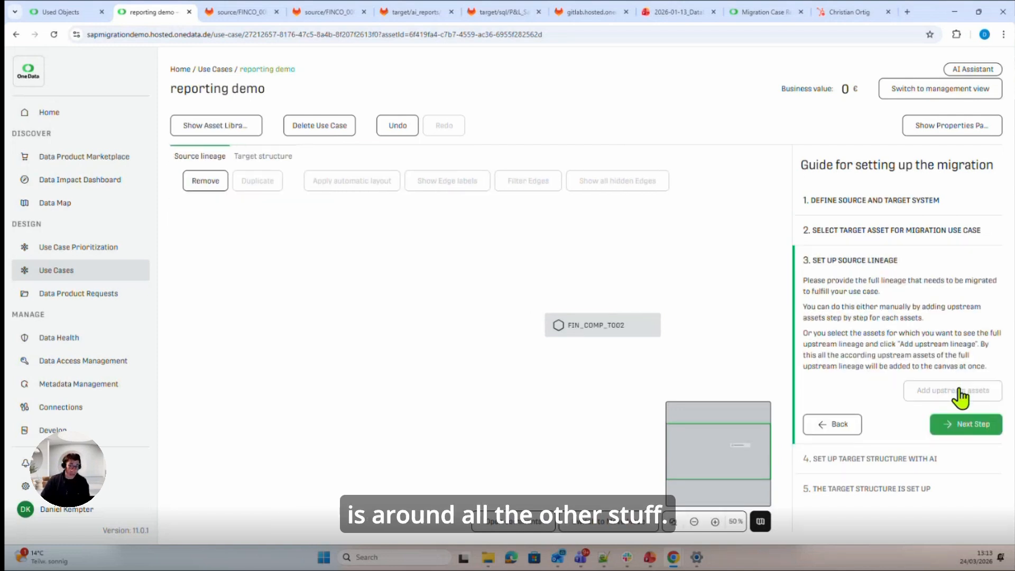
left_click(960, 392)
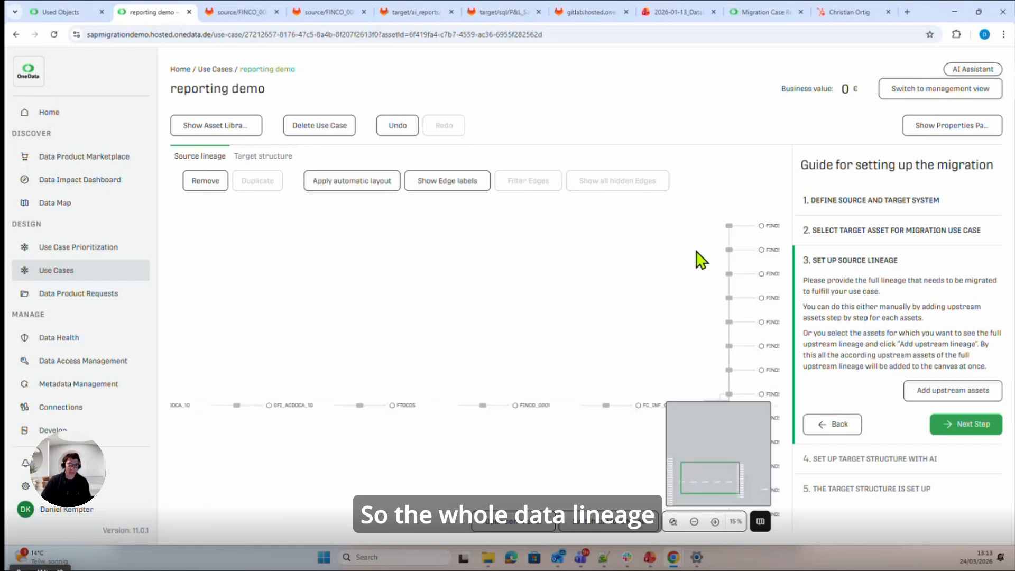
Examine the data flow in the source lineage between the source tables, the DataStore objects and FIN_COMP_T002.
left_click_drag(534, 271, 290, 220)
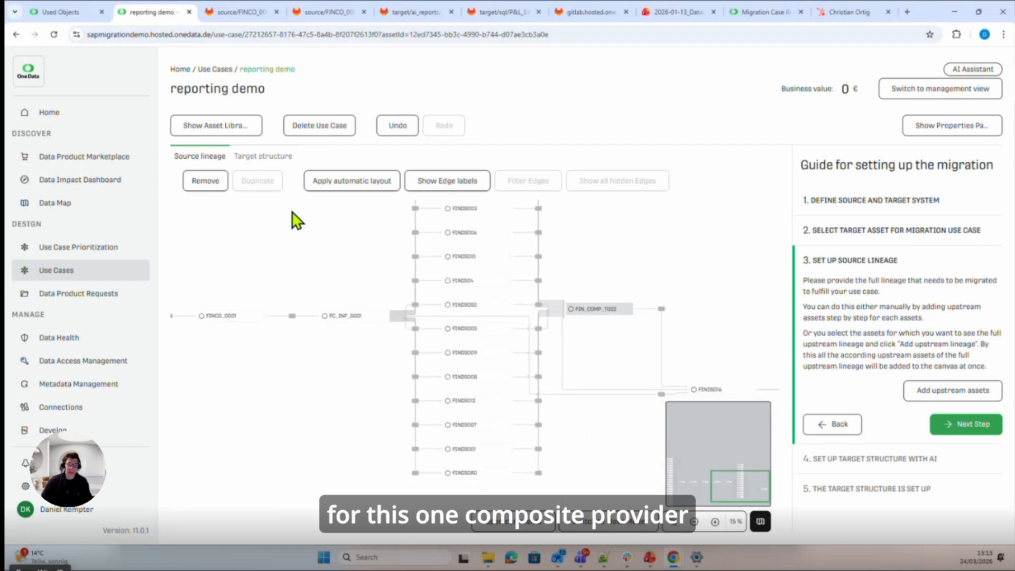
scroll(321, 313, "up", 3)
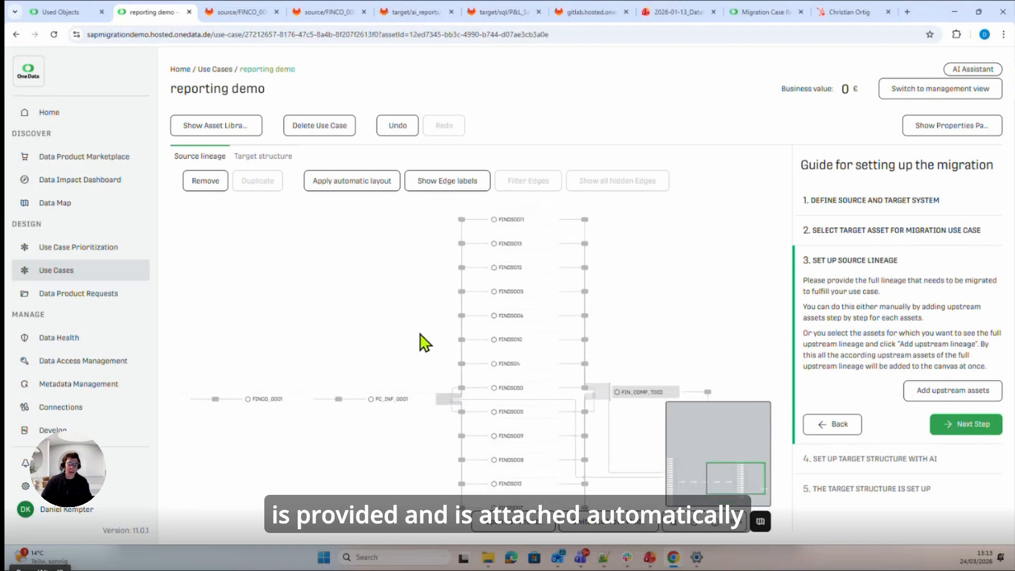
scroll(550, 301, "up", 3)
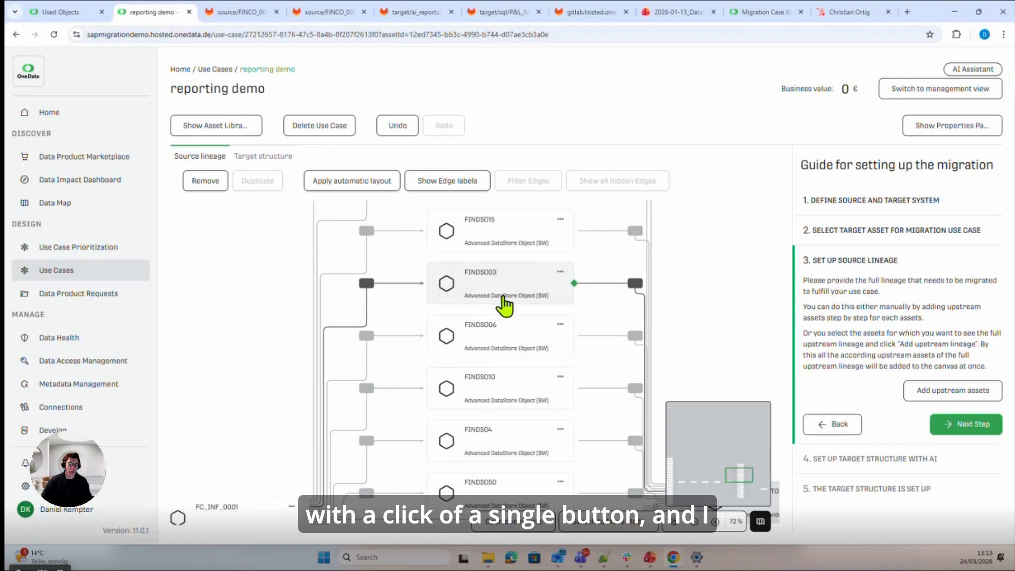
scroll(228, 312, "down", 3)
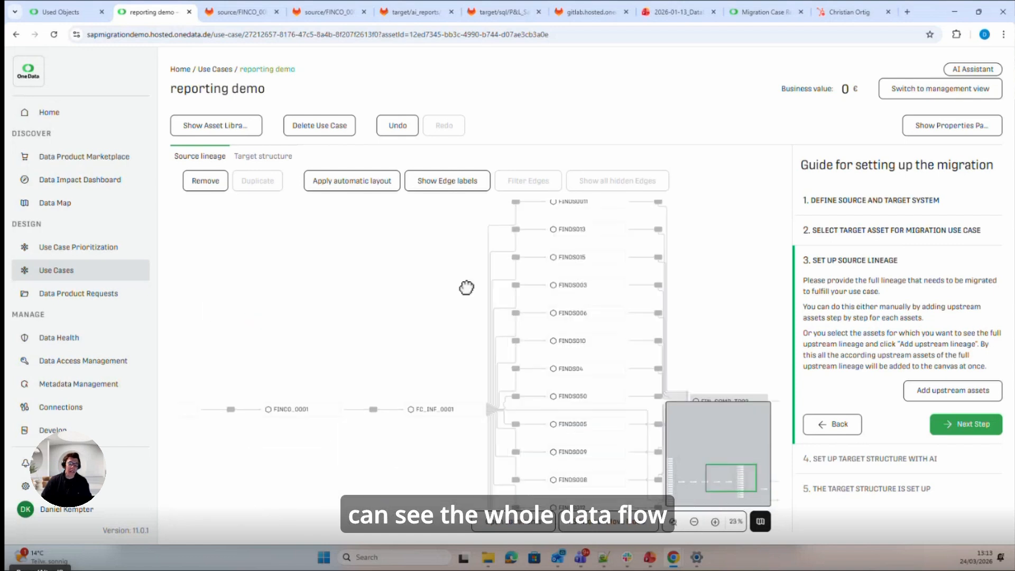
left_click_drag(245, 271, 465, 265)
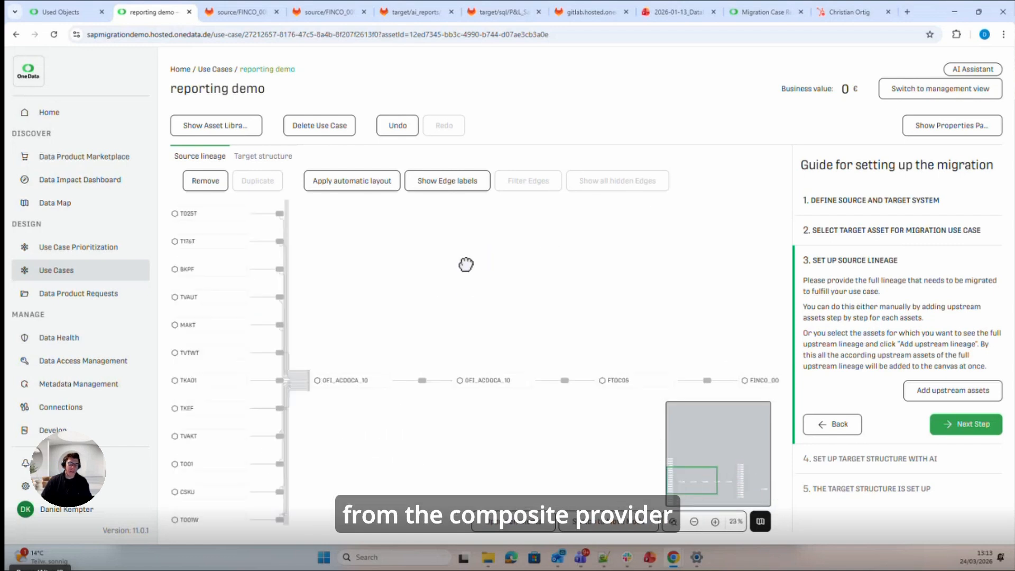
left_click_drag(673, 302, 349, 245)
left_click_drag(619, 267, 567, 269)
left_click_drag(741, 263, 689, 263)
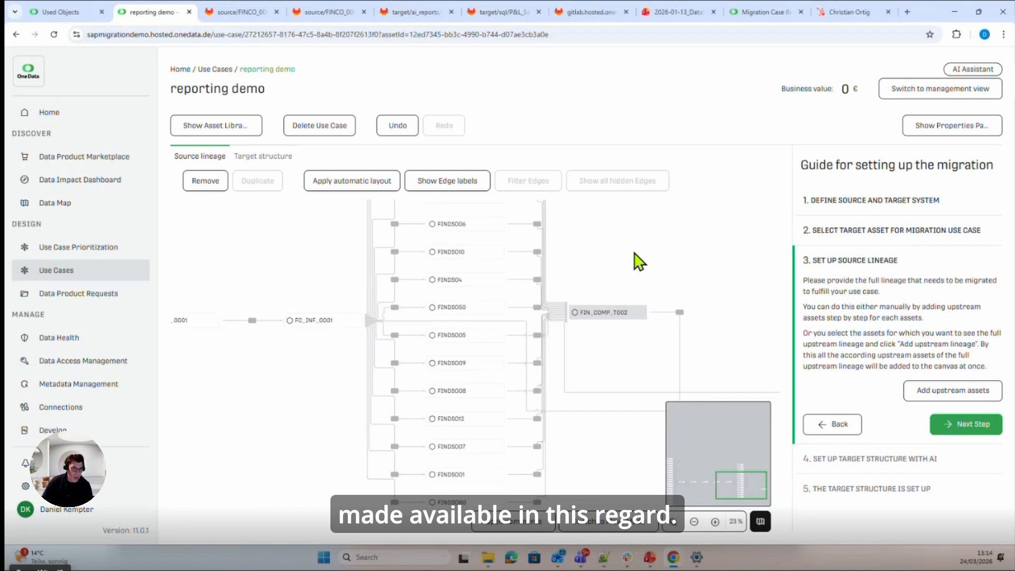
left_click_drag(641, 245, 674, 249)
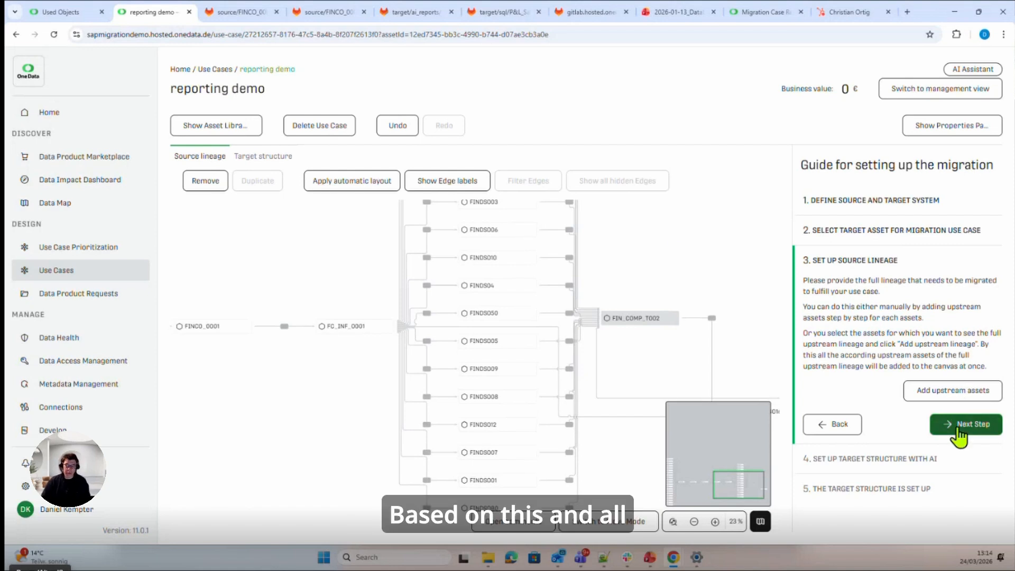
Set up the target structure with AI from the source lineage and inspect the placeholders around FIN_COMP_T002.
left_click(959, 432)
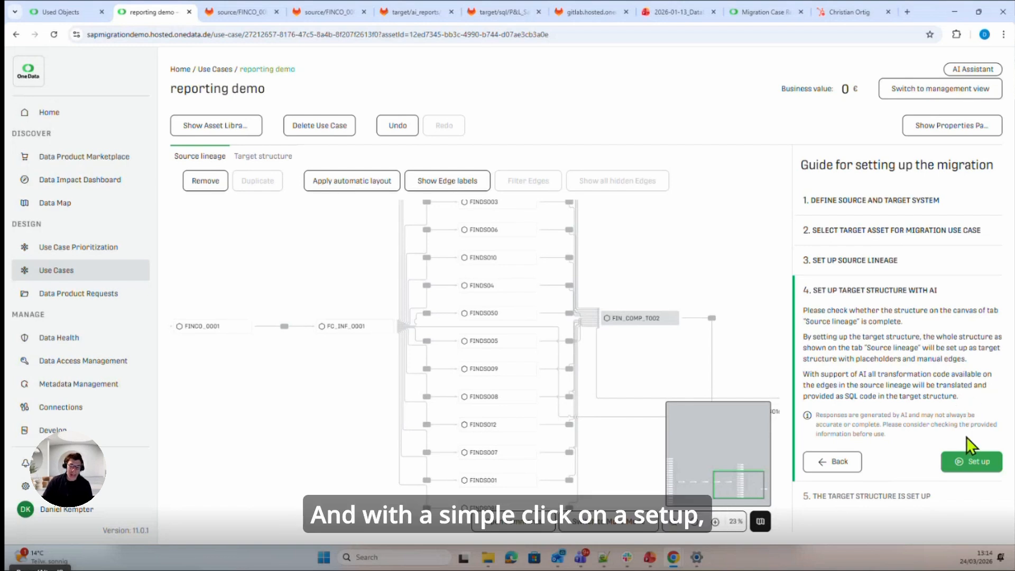
left_click(972, 463)
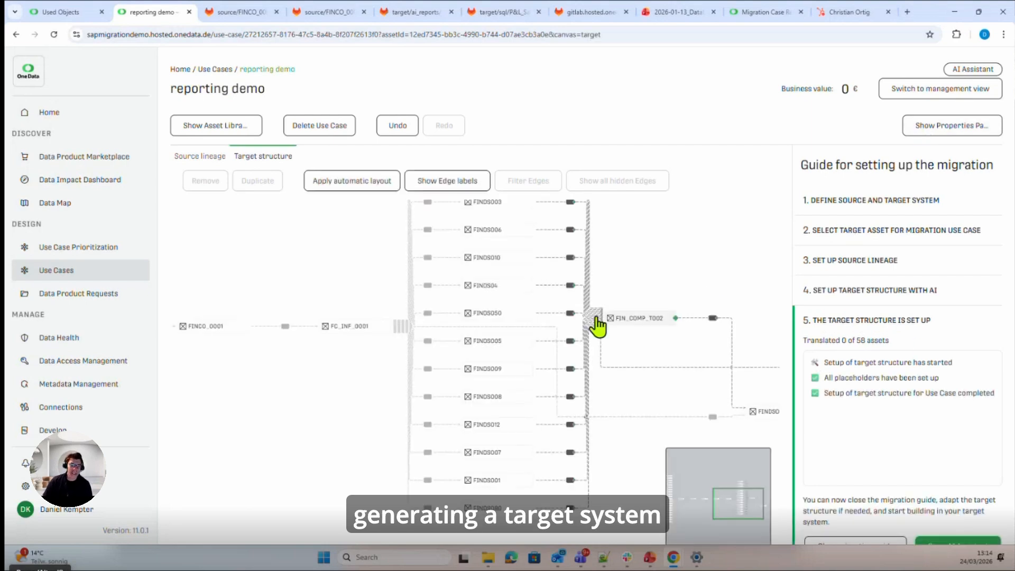
left_click_drag(635, 264, 601, 281)
left_click_drag(617, 222, 681, 229)
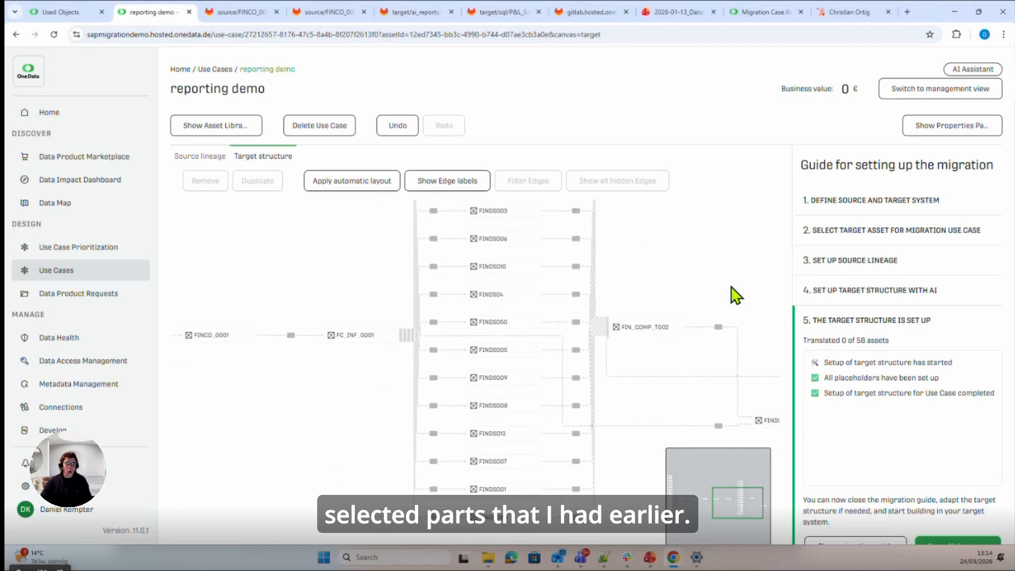
left_click_drag(648, 259, 662, 342)
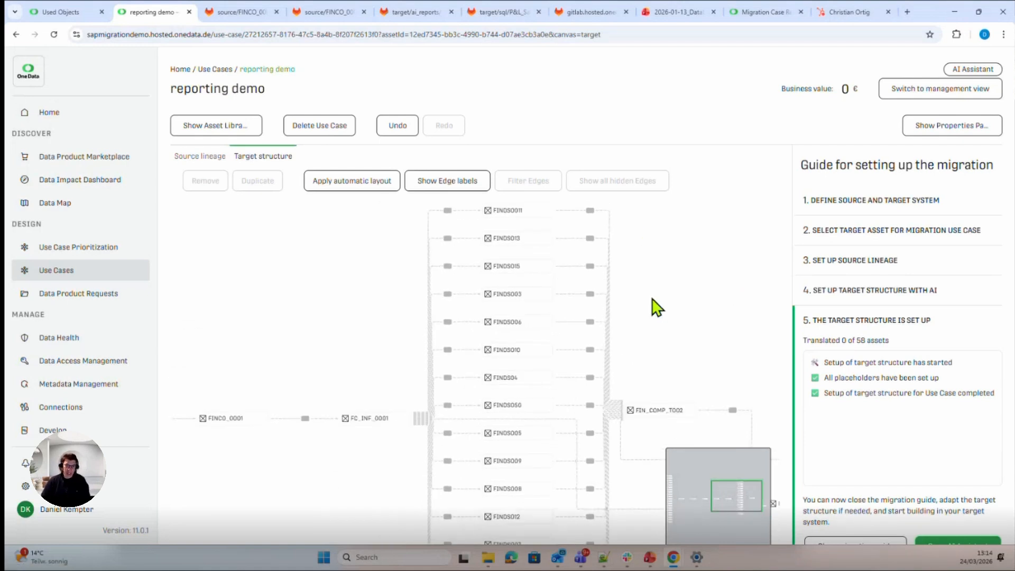
Rename the FC_INF_0001 placeholder in the target structure to Sales Data.
left_click(369, 418)
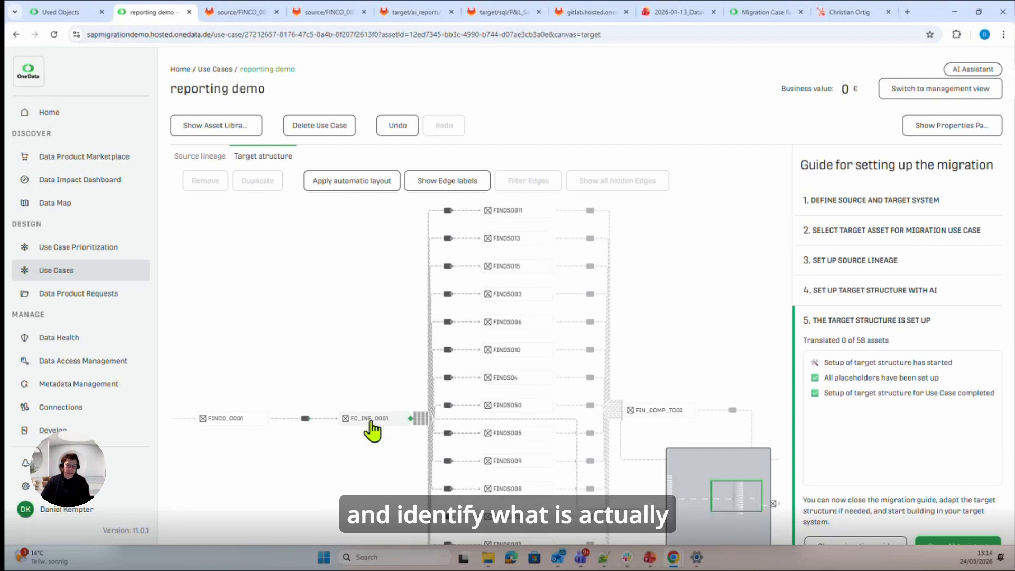
left_click_drag(694, 222, 641, 223)
type("FS")
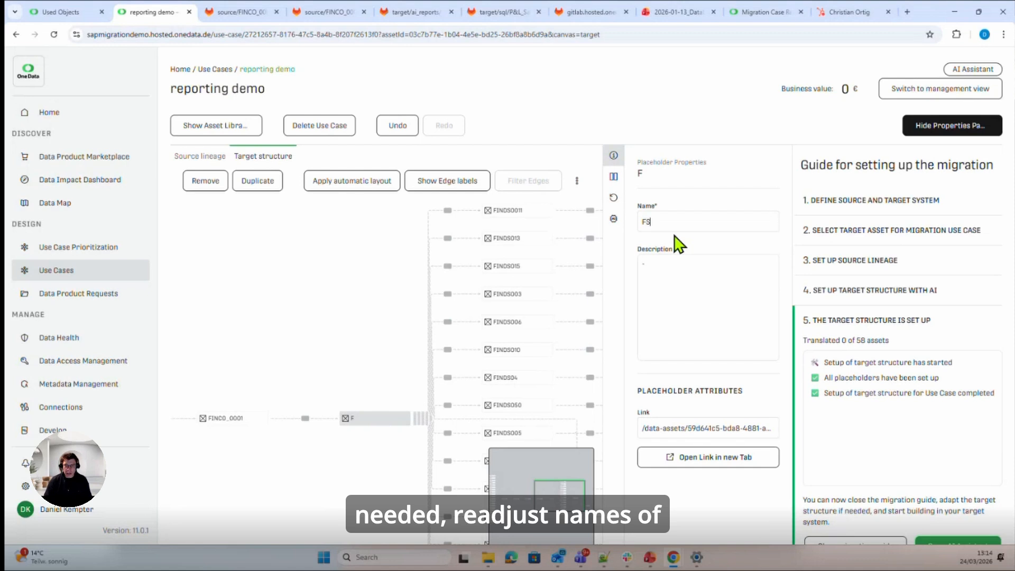
type("ales Data")
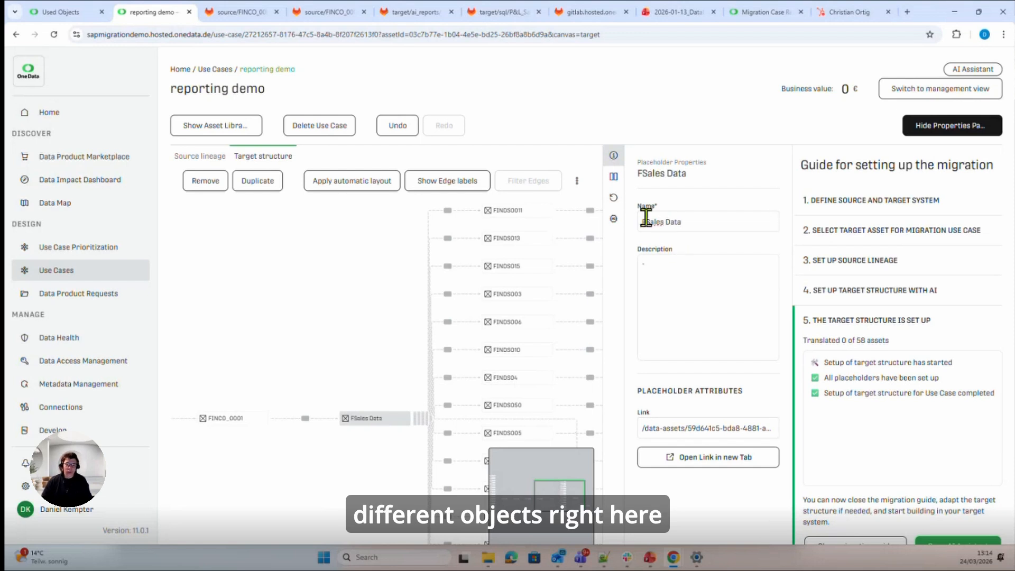
key("Home")
key("Delete")
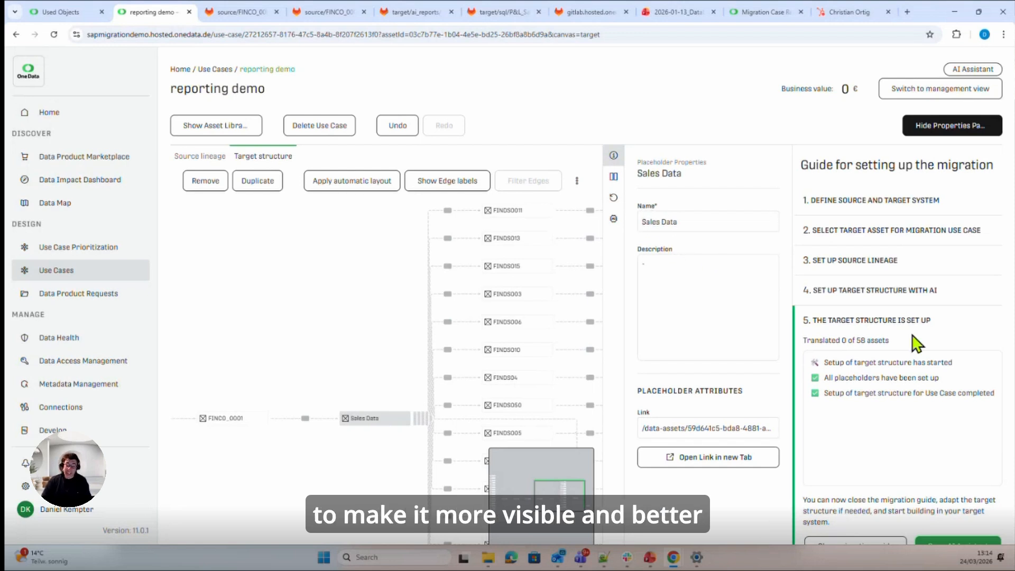
Ask the AI Assistant to "automatically redesign for business columns" in the migration target, and close the chat.
scroll(931, 301, "down", 1)
left_click(951, 533)
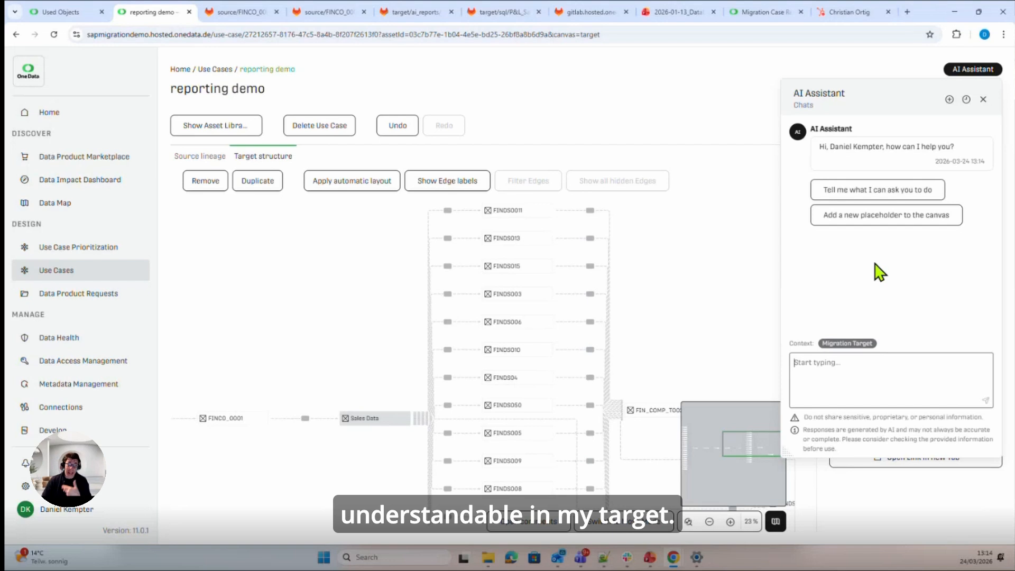
left_click(868, 364)
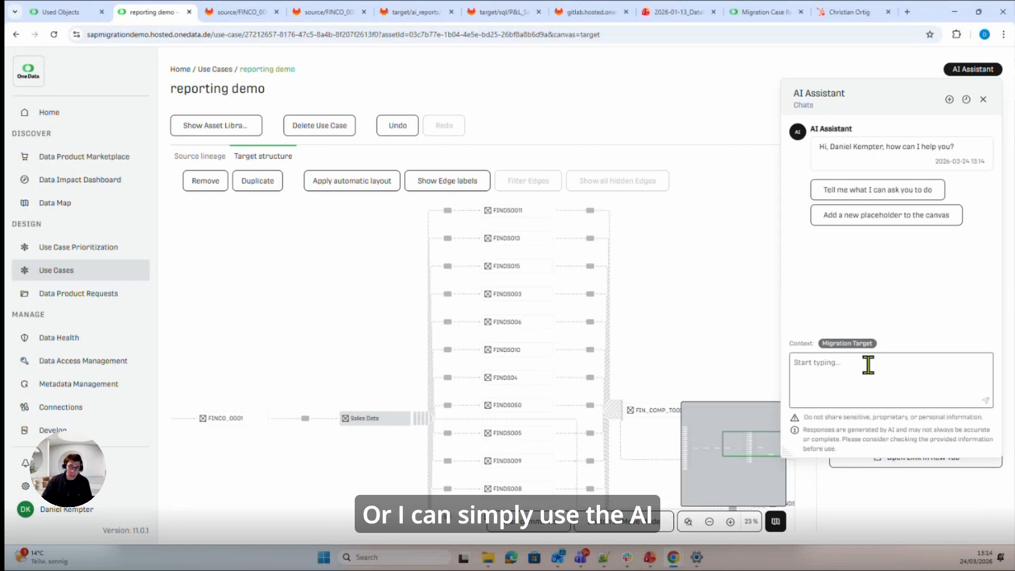
type("auto")
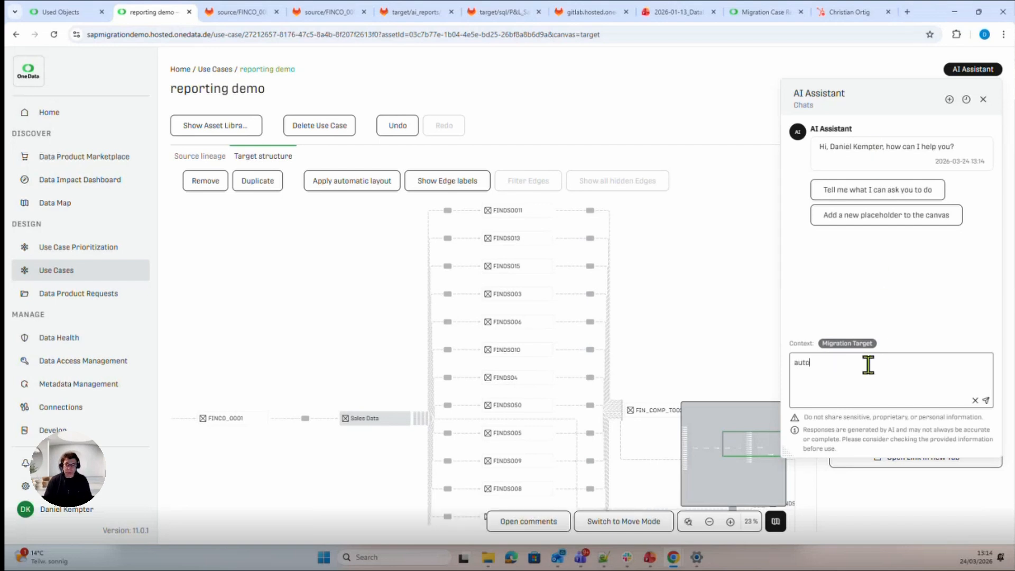
type("matically")
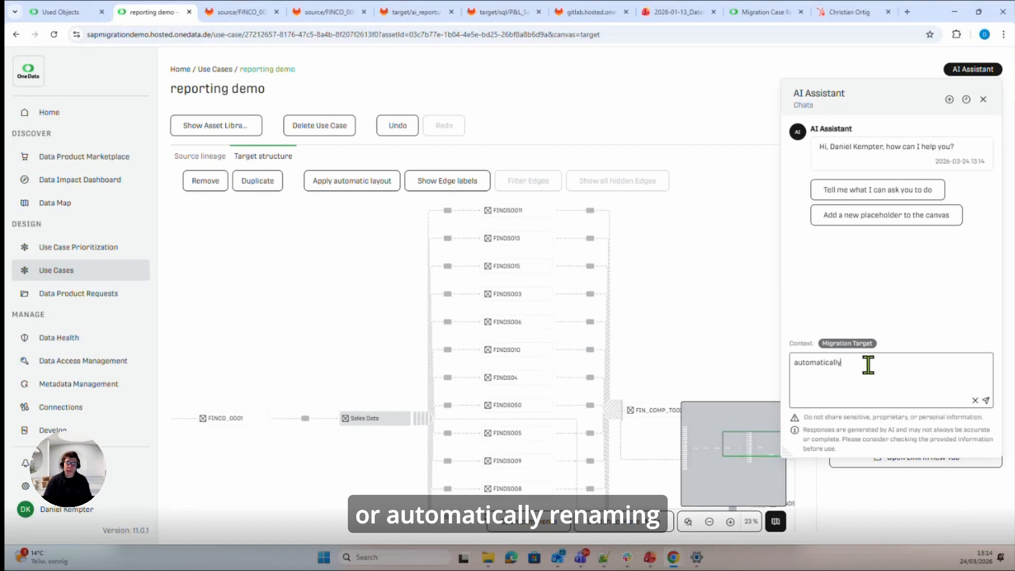
type(" redesign")
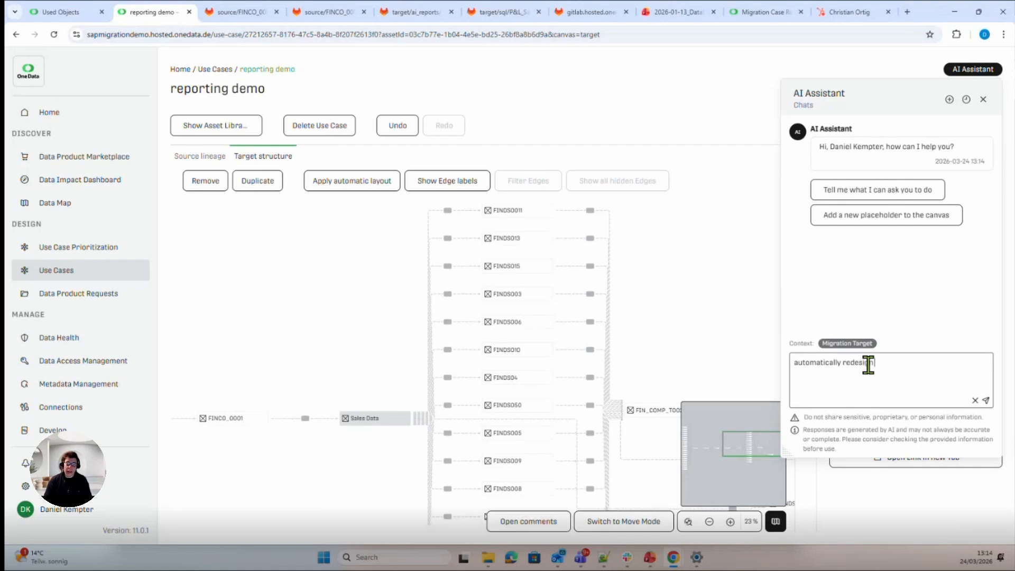
type(" for business colu")
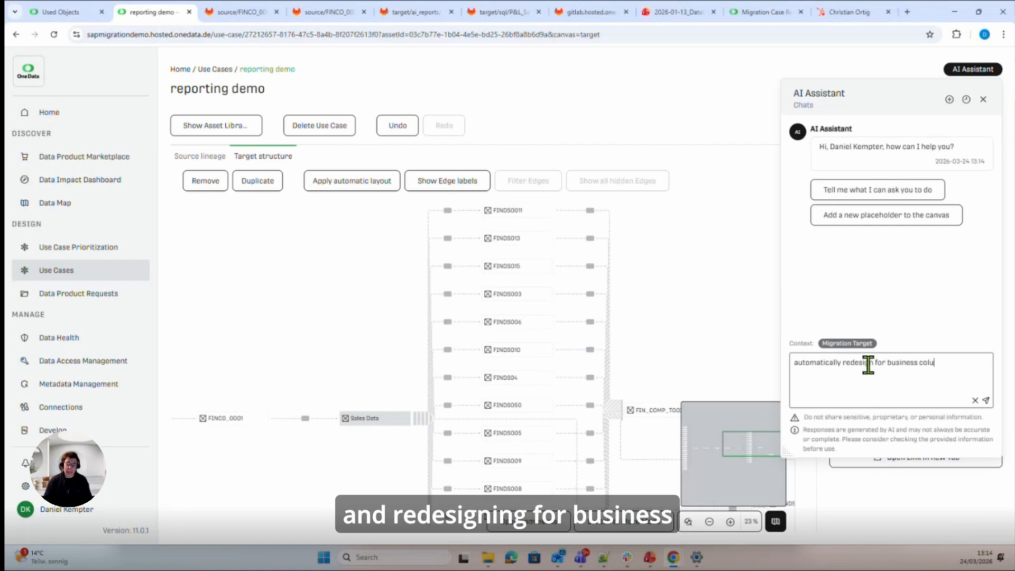
type("mns")
key("Return")
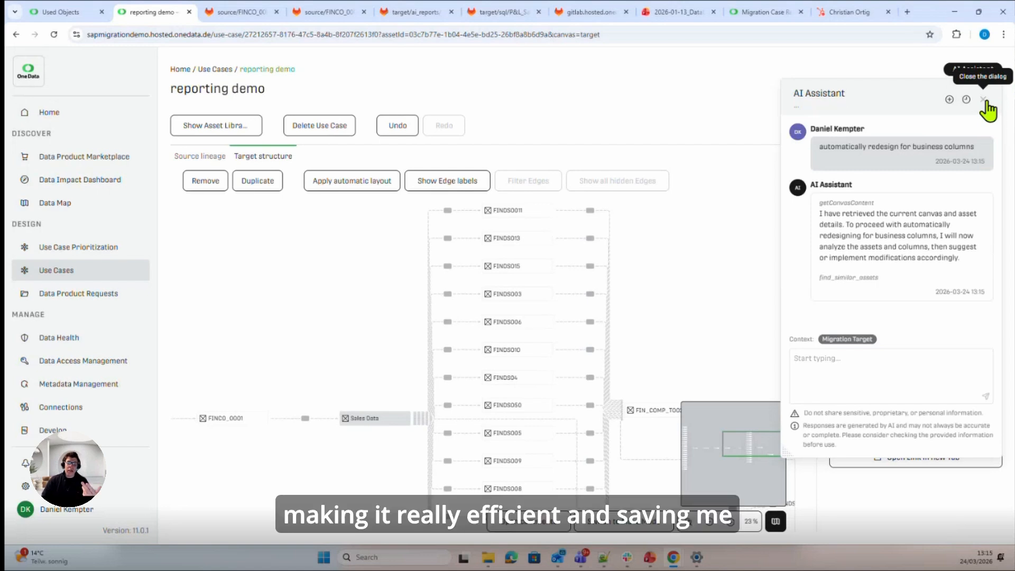
left_click(984, 100)
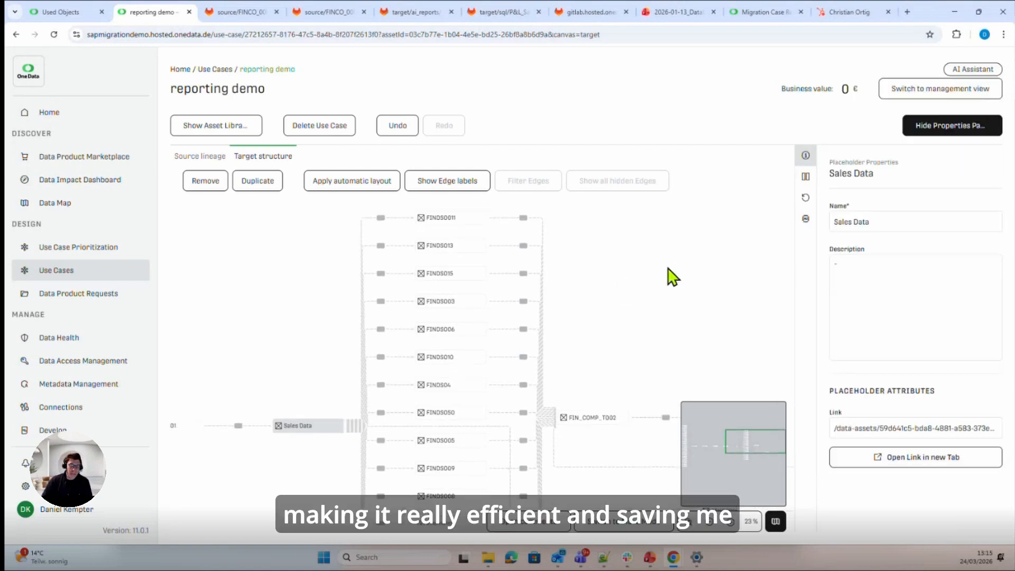
right_click(665, 203)
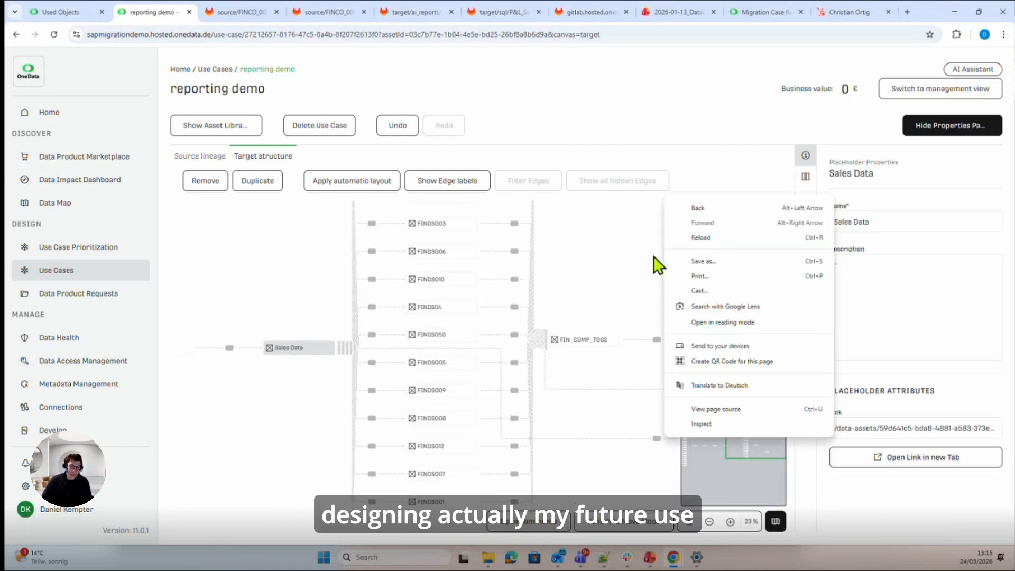
left_click(595, 281)
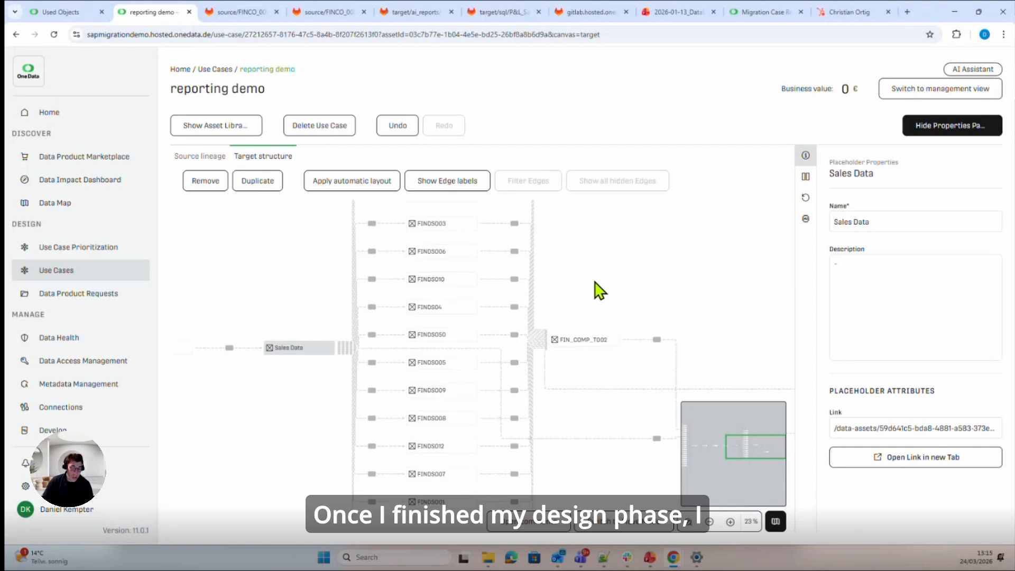
left_click_drag(571, 286, 671, 258)
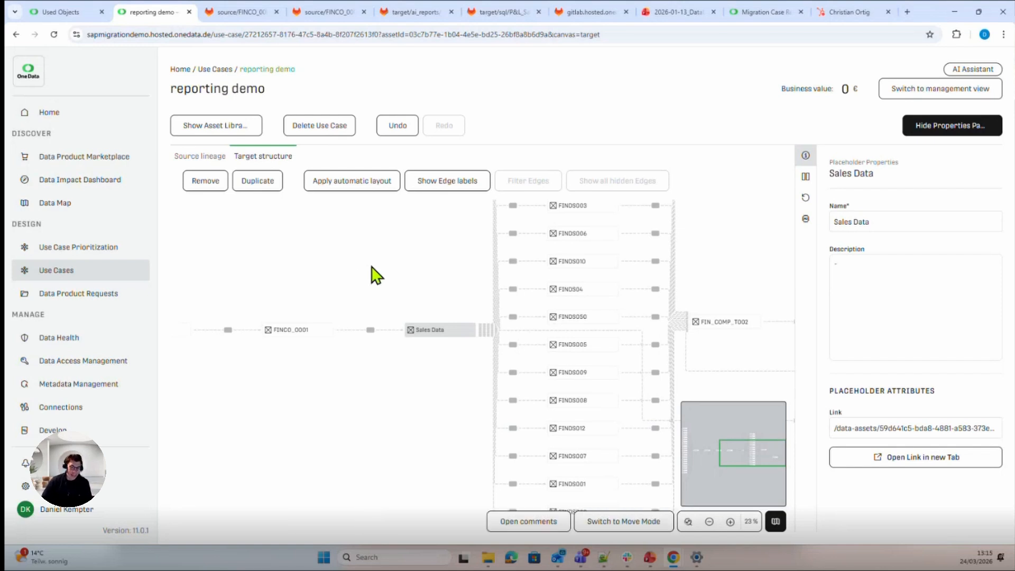
left_click(439, 333)
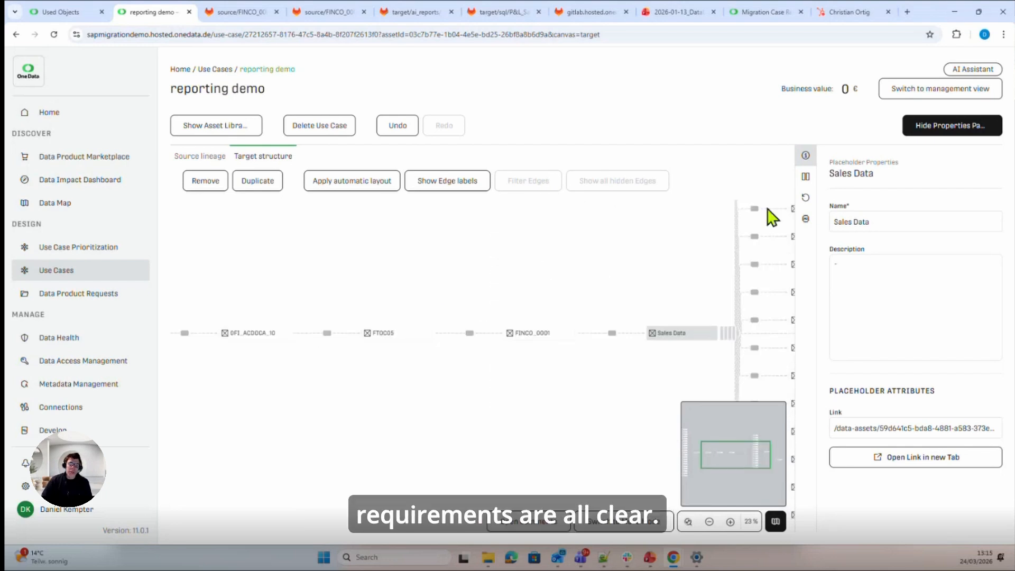
Switch to the Migration Case Reporting use case and start the AI-assisted migration of FC_INF_0001 with its existing additional instructions.
left_click(761, 15)
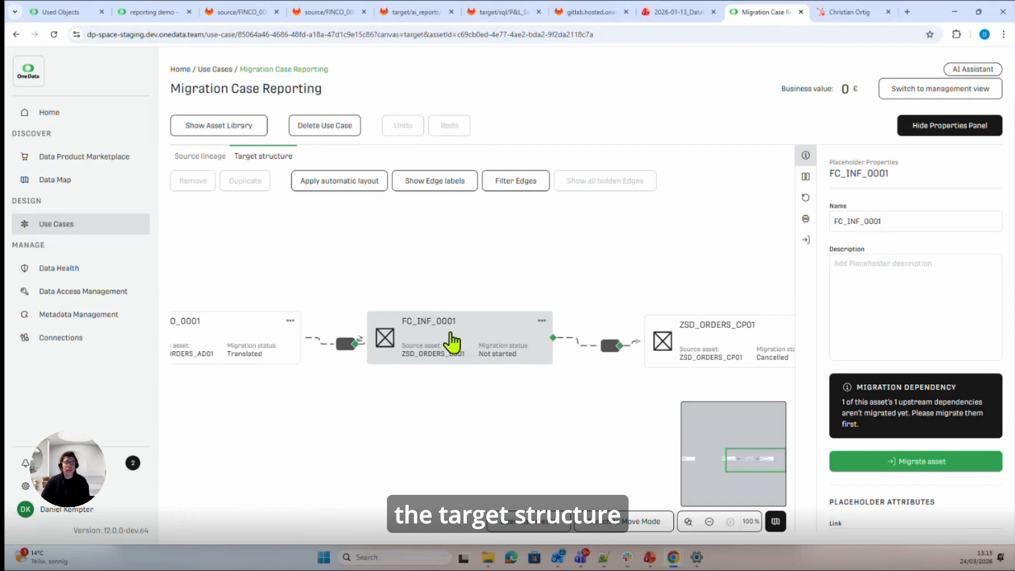
left_click(913, 470)
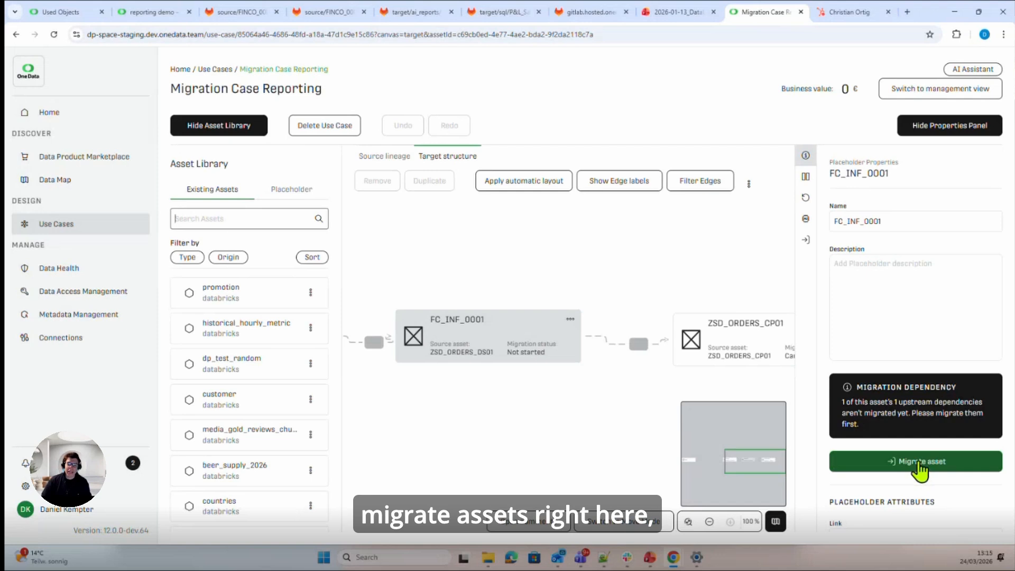
left_click(920, 469)
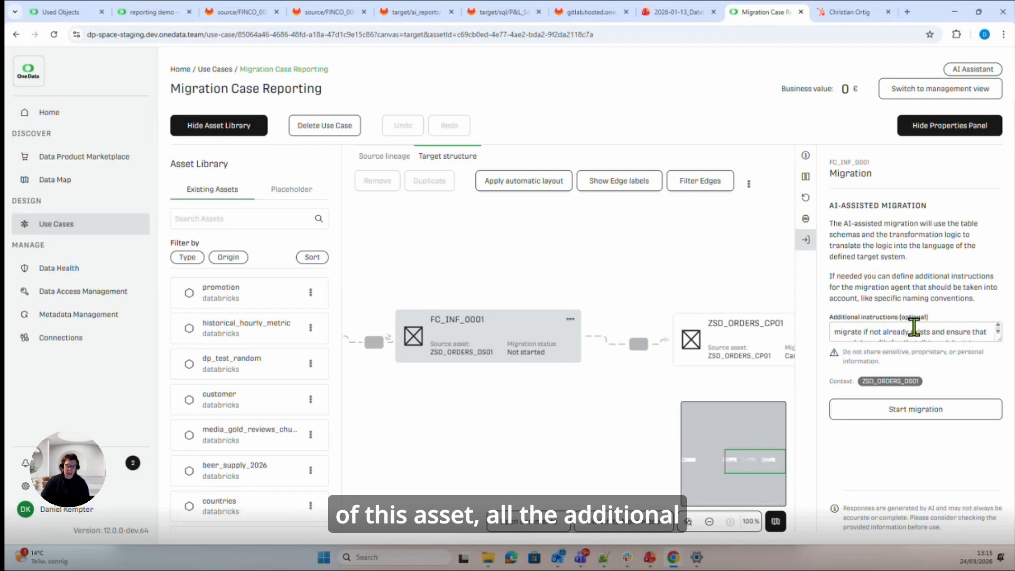
left_click(905, 414)
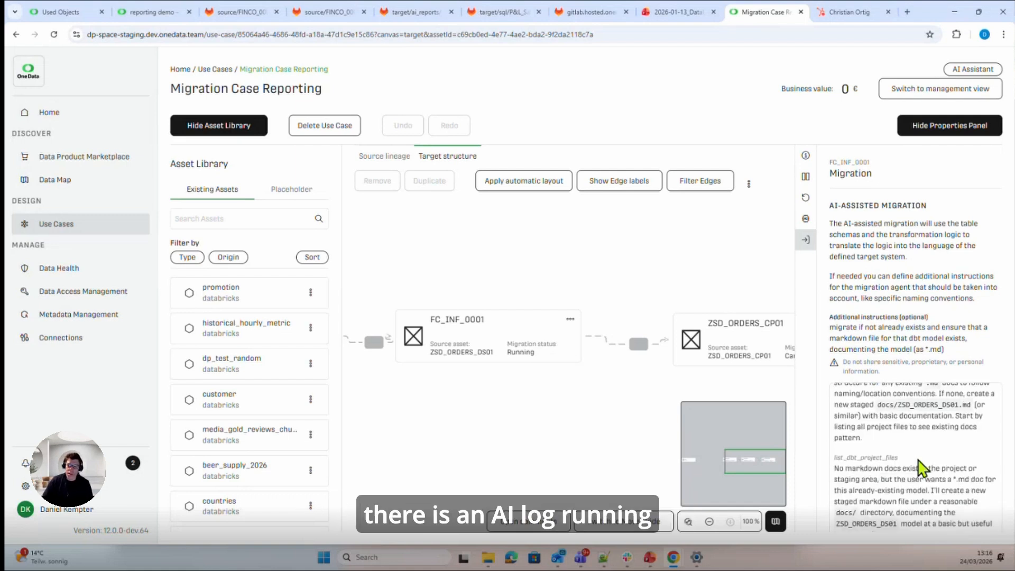
Review the AI migration log for FC_INF_0001, including the agent's tasks, the review results and the migration summary.
scroll(971, 339, "down", 2)
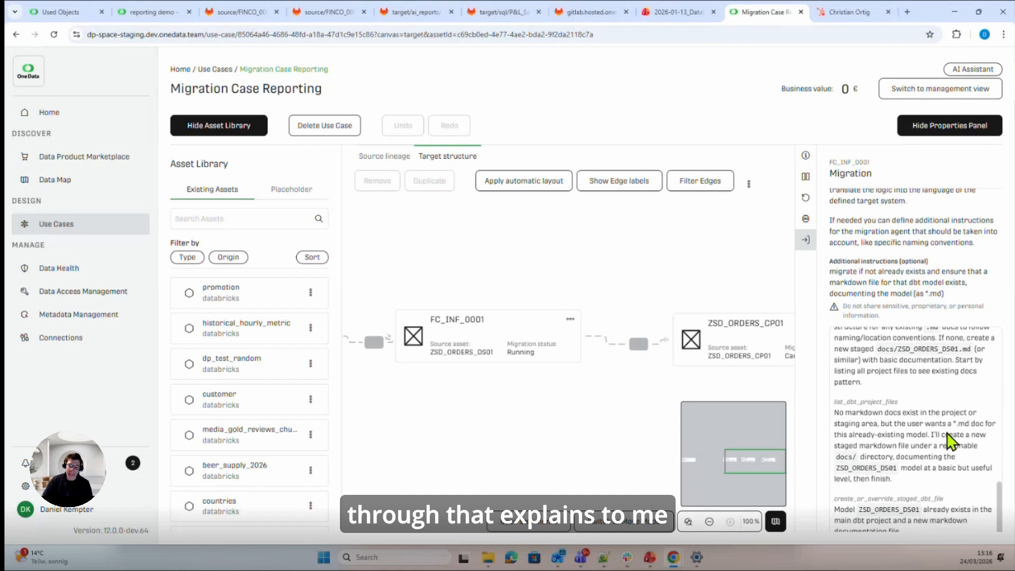
scroll(931, 370, "down", 3)
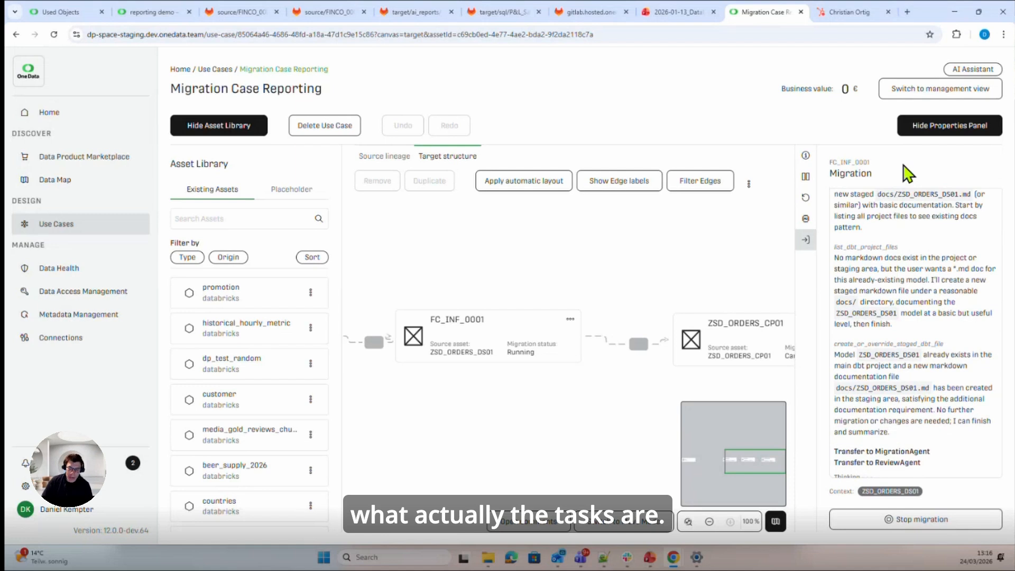
scroll(928, 307, "down", 1)
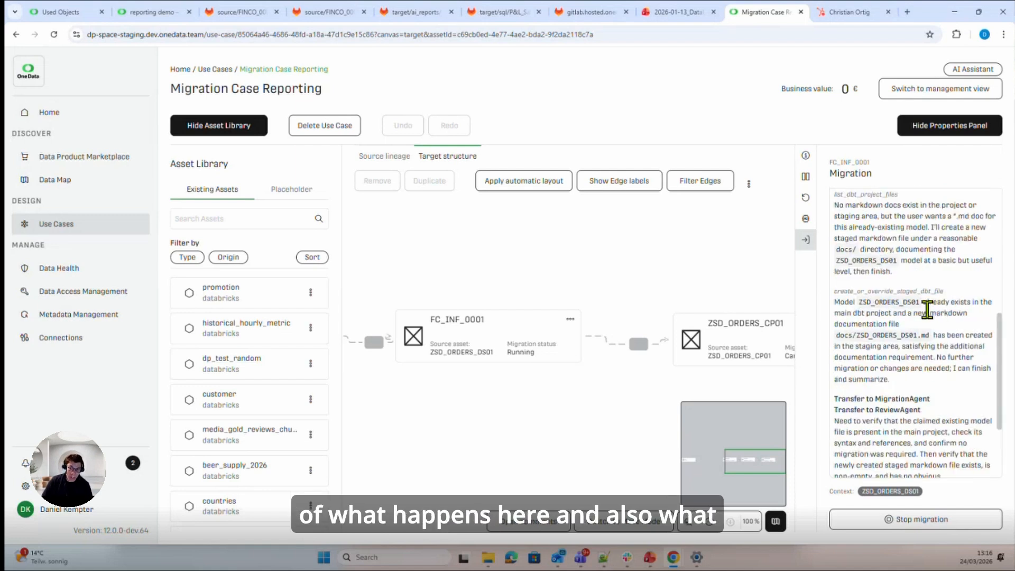
scroll(927, 309, "down", 3)
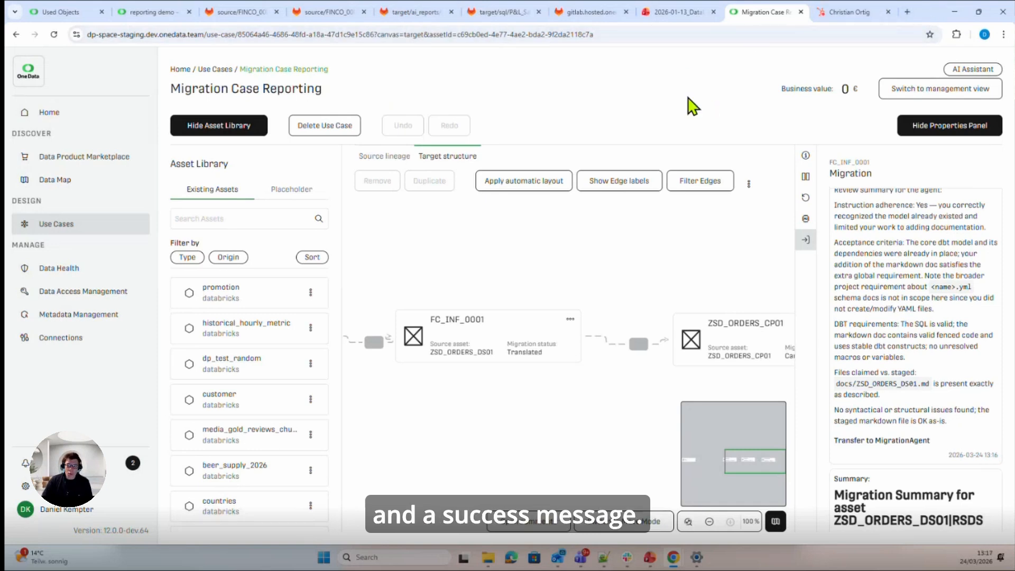
scroll(922, 476, "down", 2)
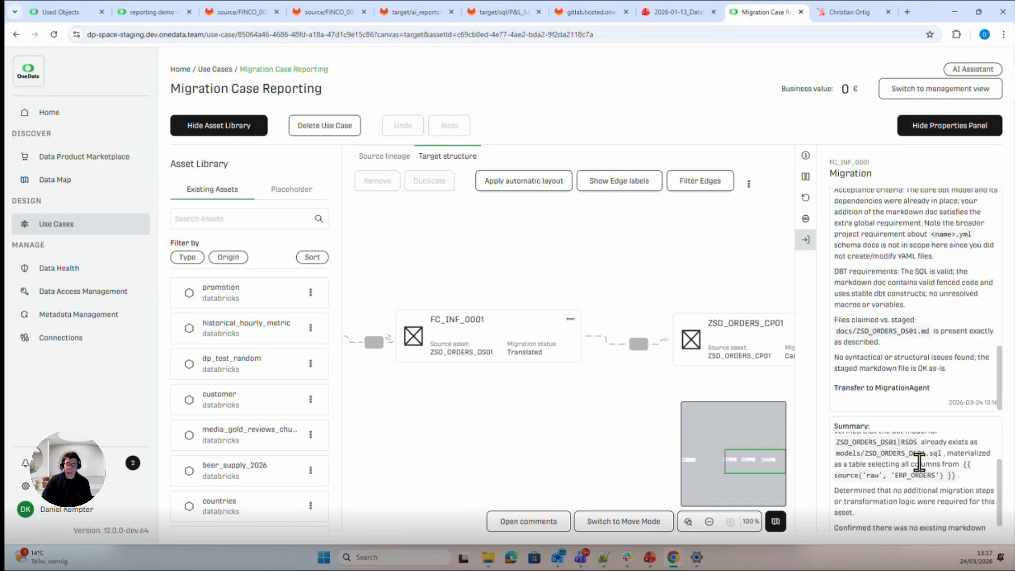
Switch to the GitLab repository and read through the translated SQL code in P&L_Sales_UDS.sql.
left_click(502, 12)
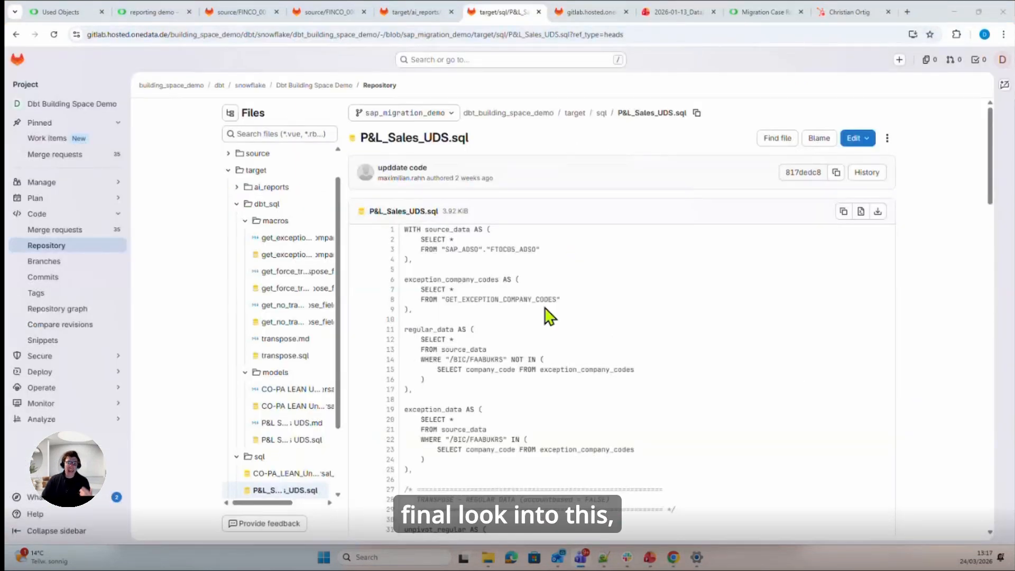
scroll(539, 310, "down", 2)
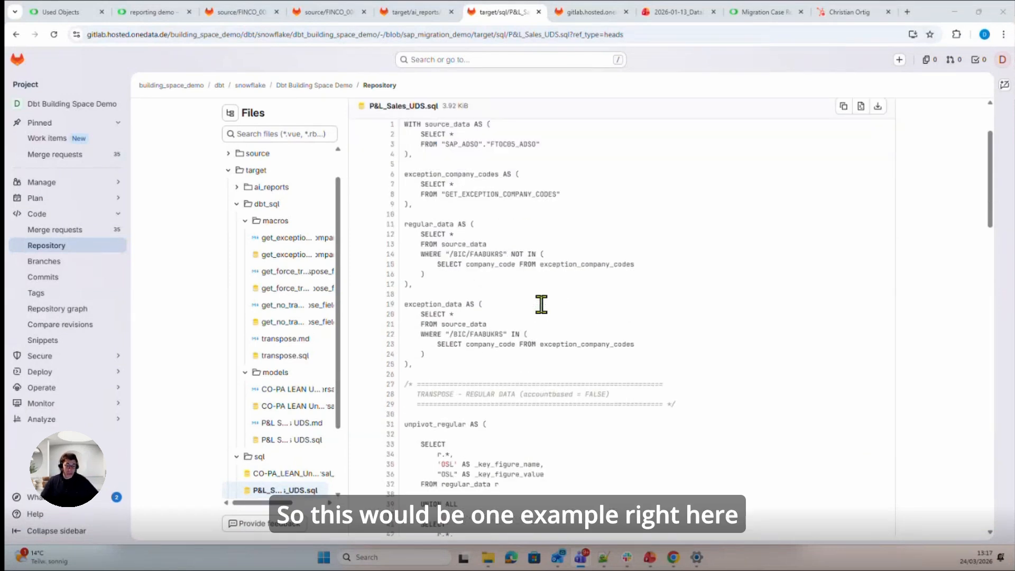